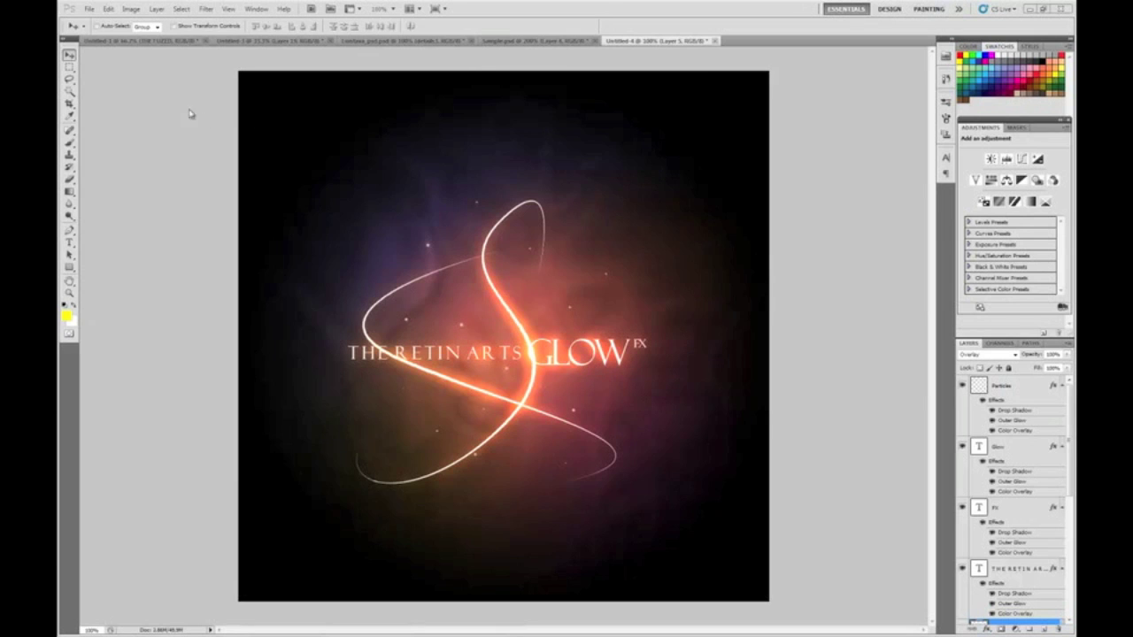
Create a new document 1000 by 1000 pixels at a resolution of 300.
left_click(89, 11)
key("Escape")
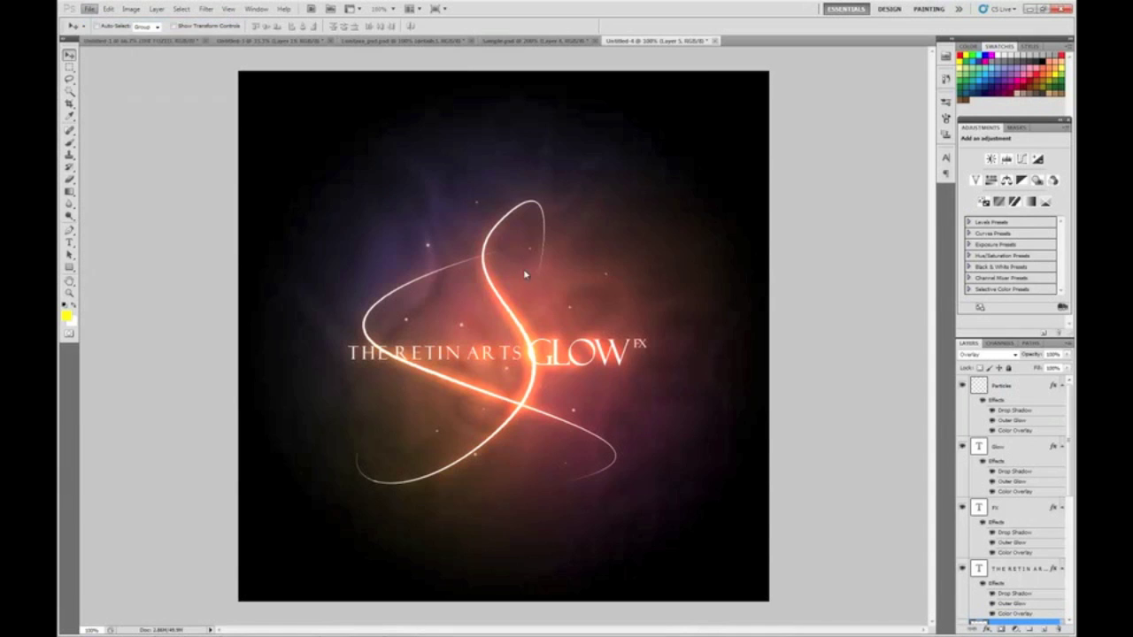
key("ctrl+n")
double_click(526, 215)
type("1000")
key("Tab")
key("Tab")
type("1000")
key("Tab")
key("Tab")
type("300")
key("Return")
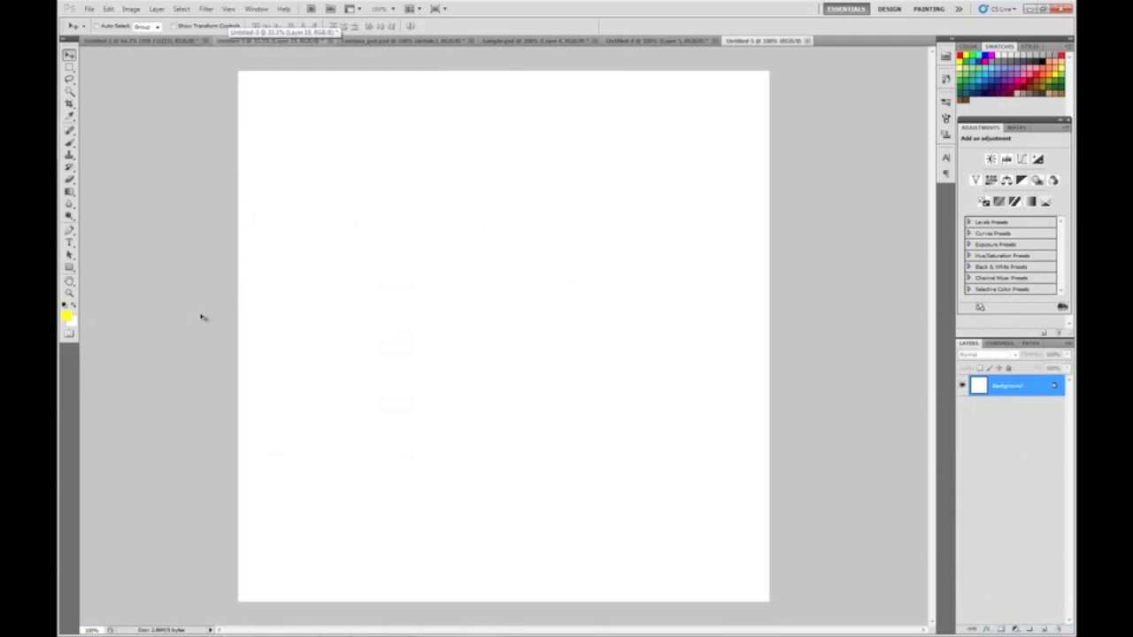
Set the foreground colour to a reddish brown with a hex code starting 922f and the background colour to black.
left_click(66, 316)
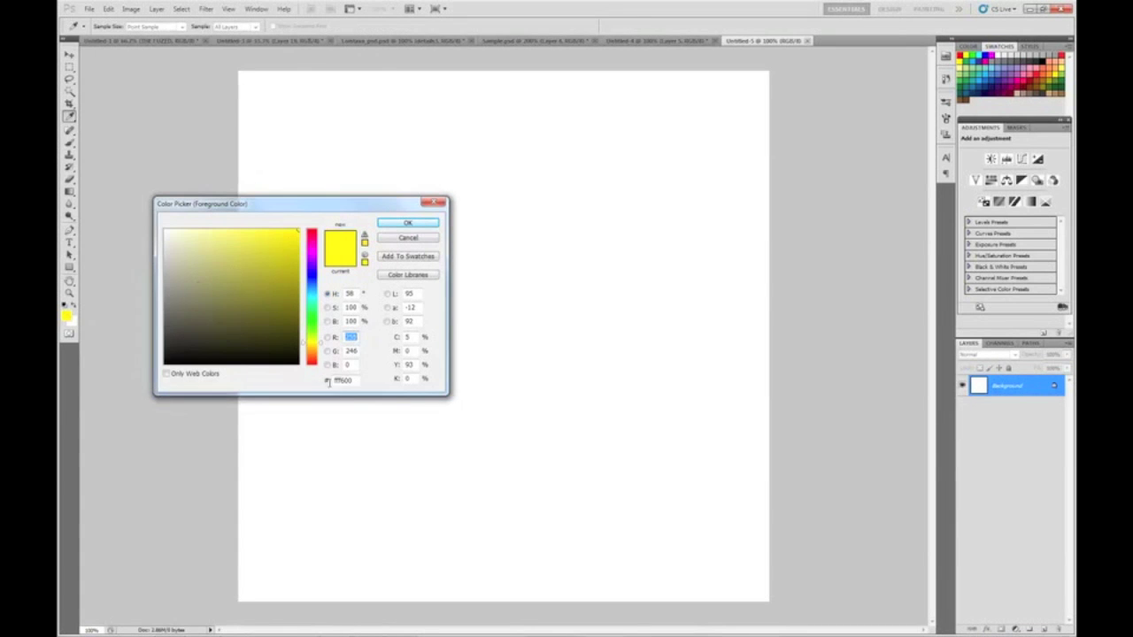
left_click_drag(359, 380, 292, 385)
type("00922f")
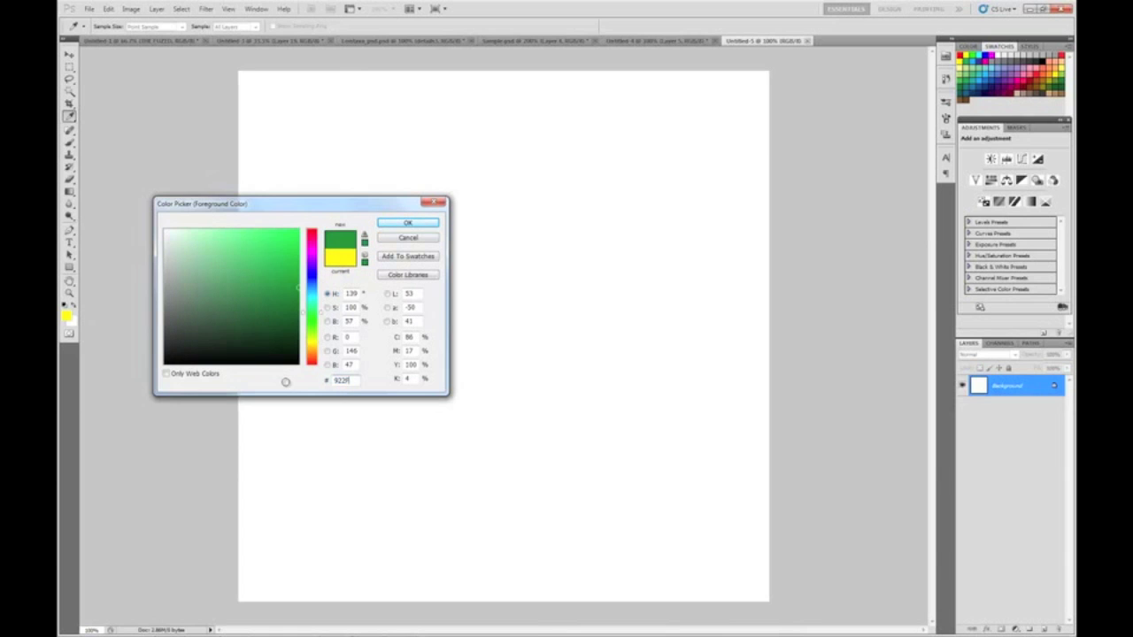
type("b5401f")
key("Return")
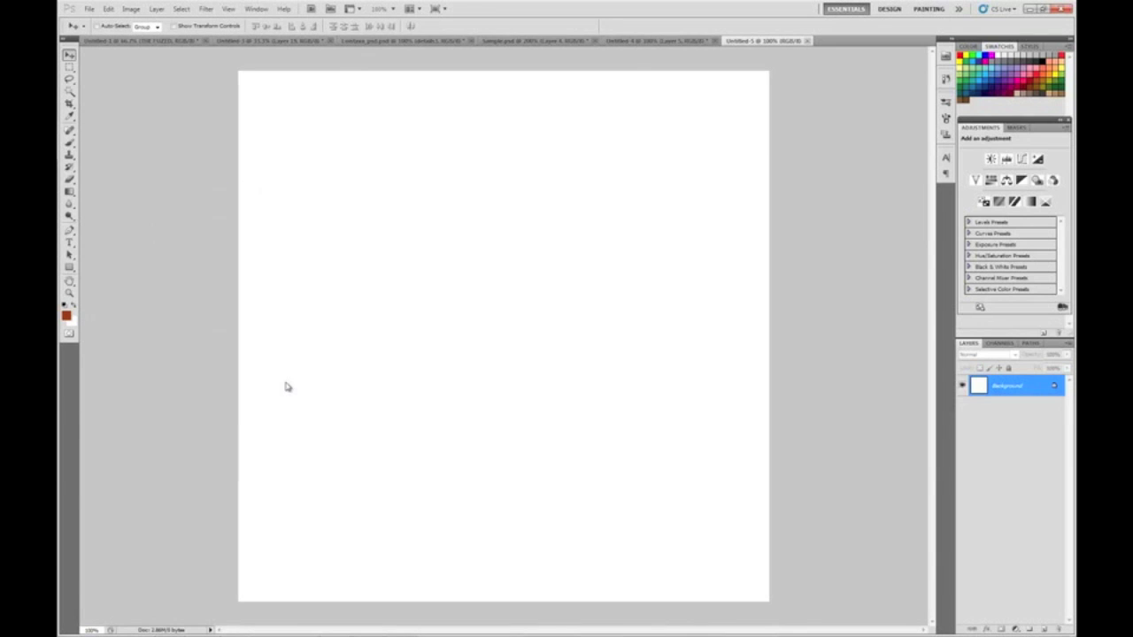
left_click(71, 324)
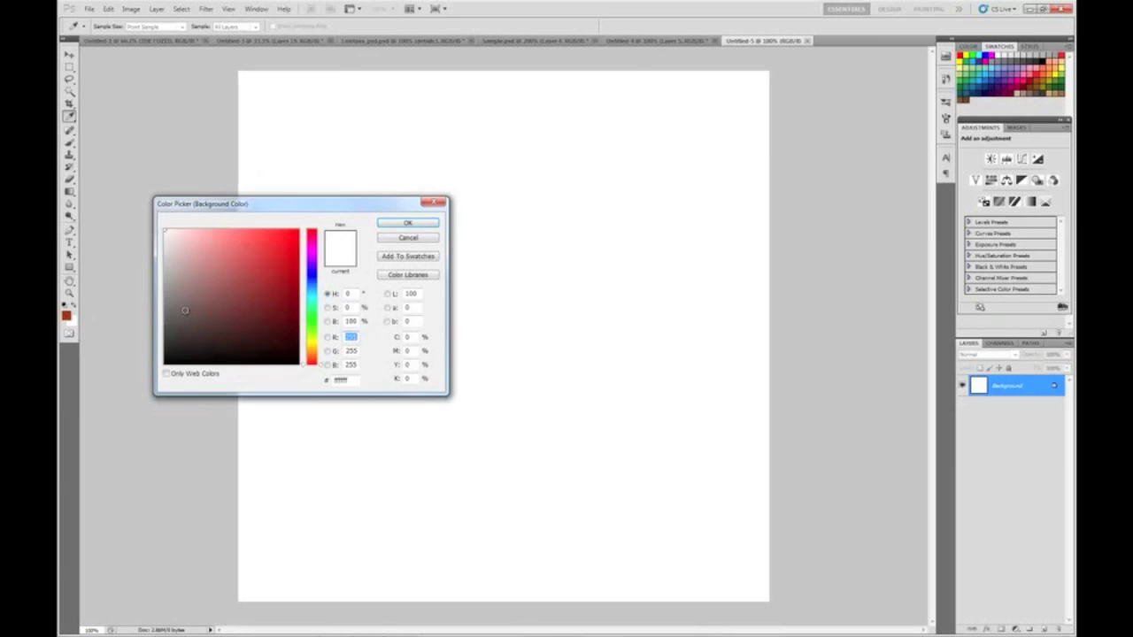
left_click(389, 227)
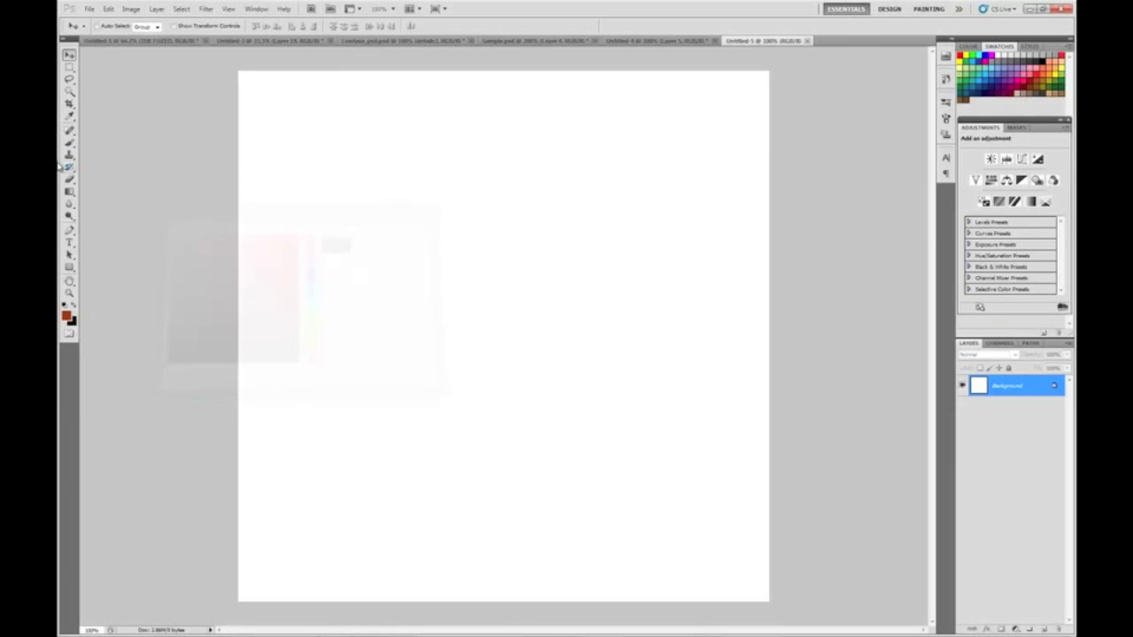
Fill the Background layer with a radial Foreground to Background gradient running from the canvas centre to just past its upper edge.
mouse_move(70, 191)
left_mouse_down()
mouse_move(95, 205)
mouse_move(100, 196)
left_mouse_up()
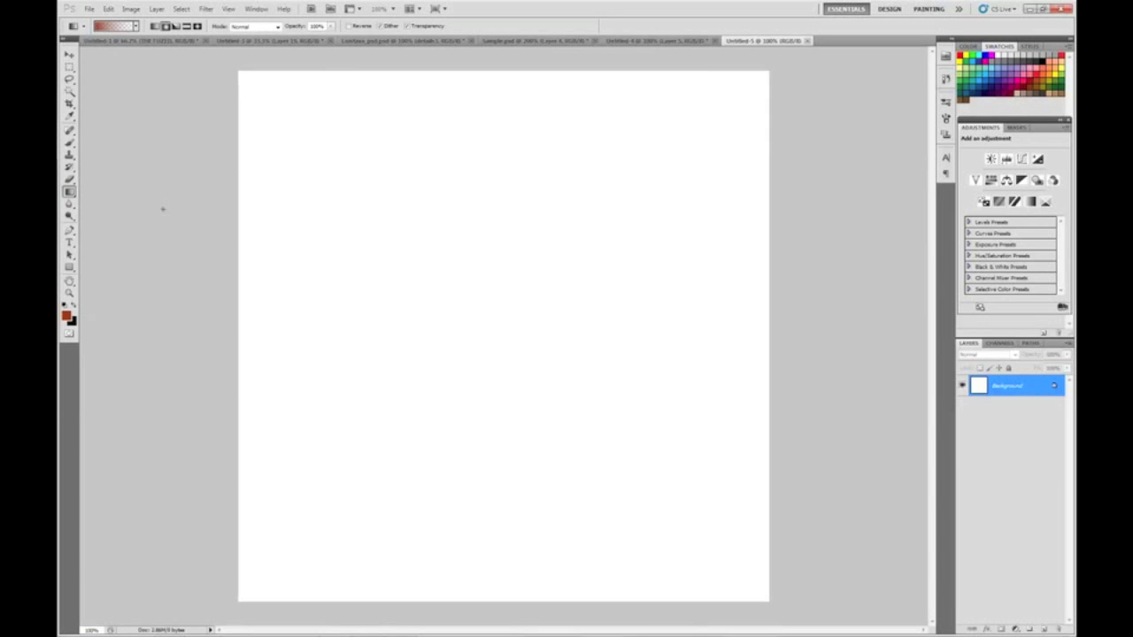
left_click(115, 26)
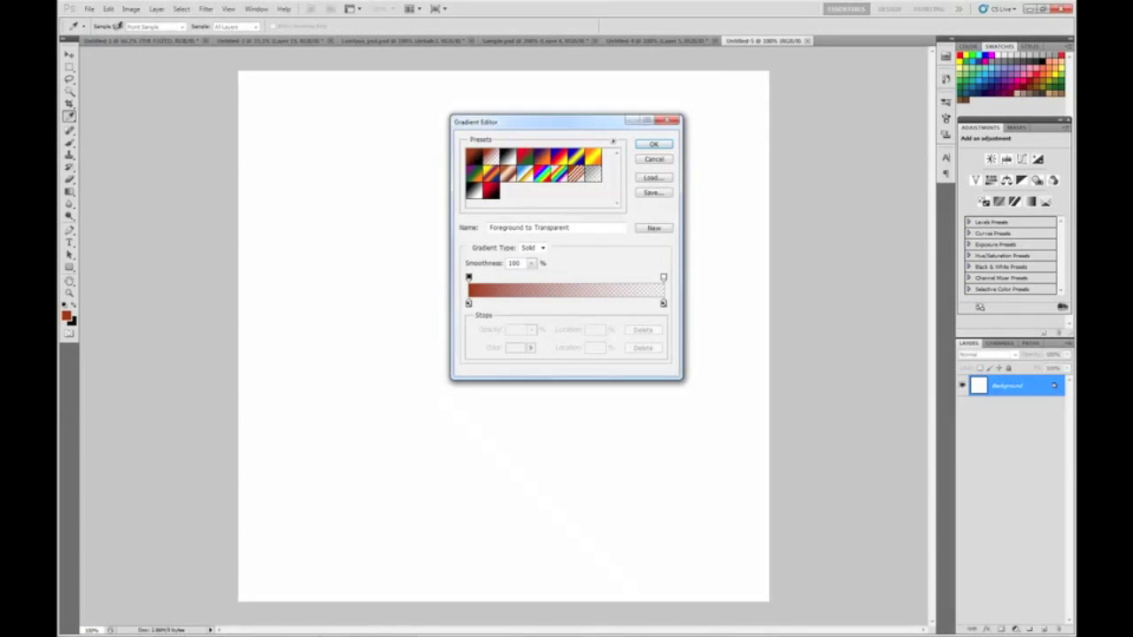
left_click(477, 157)
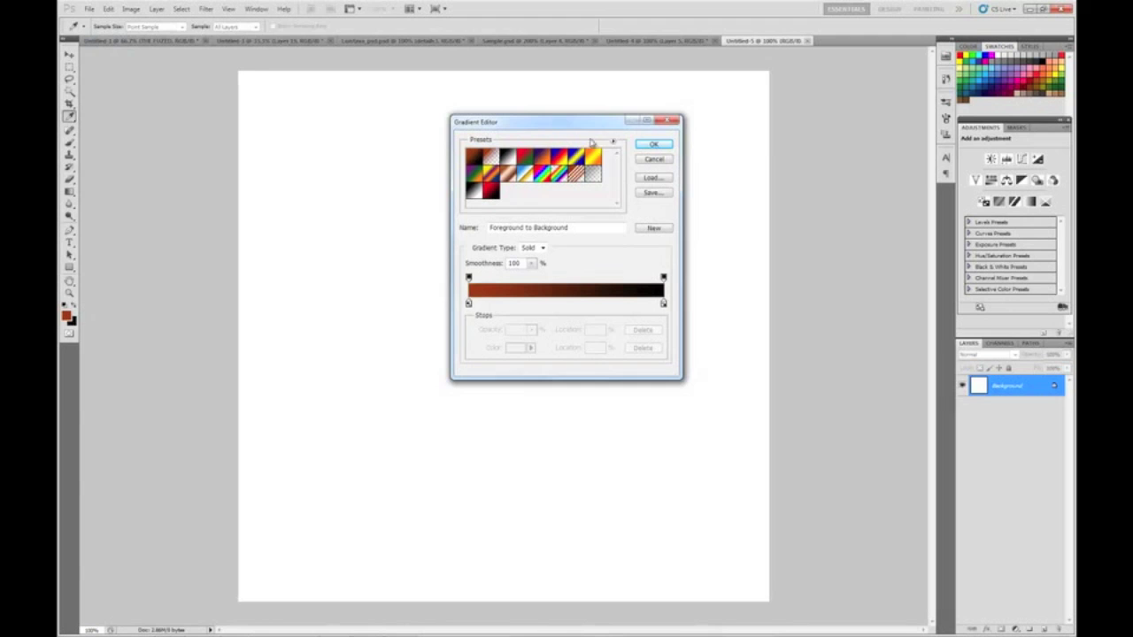
left_click(657, 146)
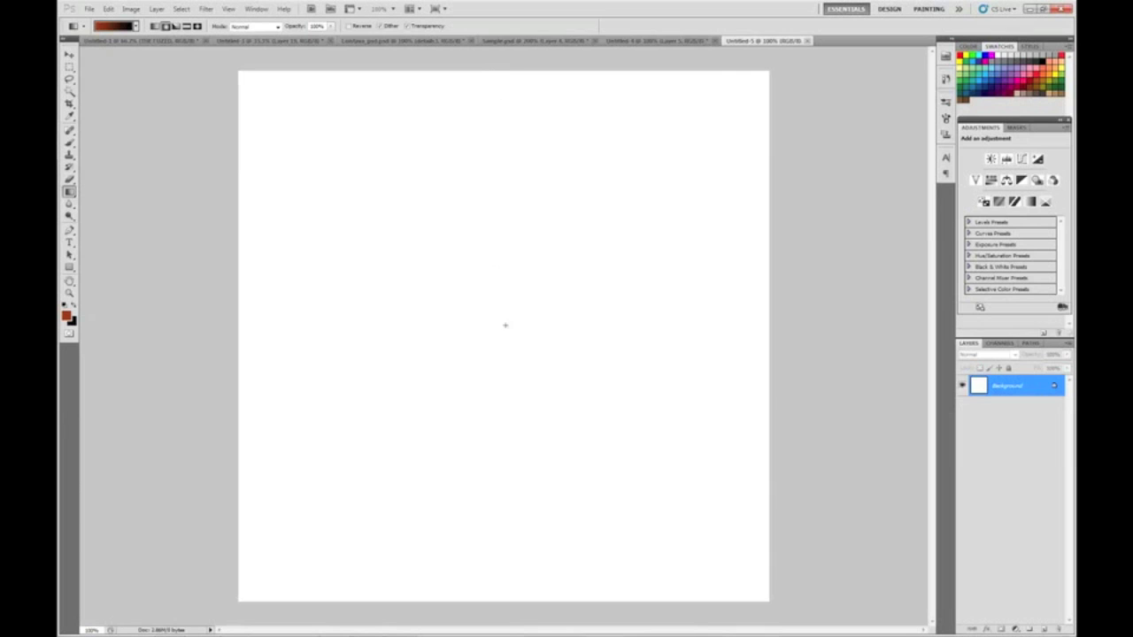
left_click_drag(506, 325, 495, 64)
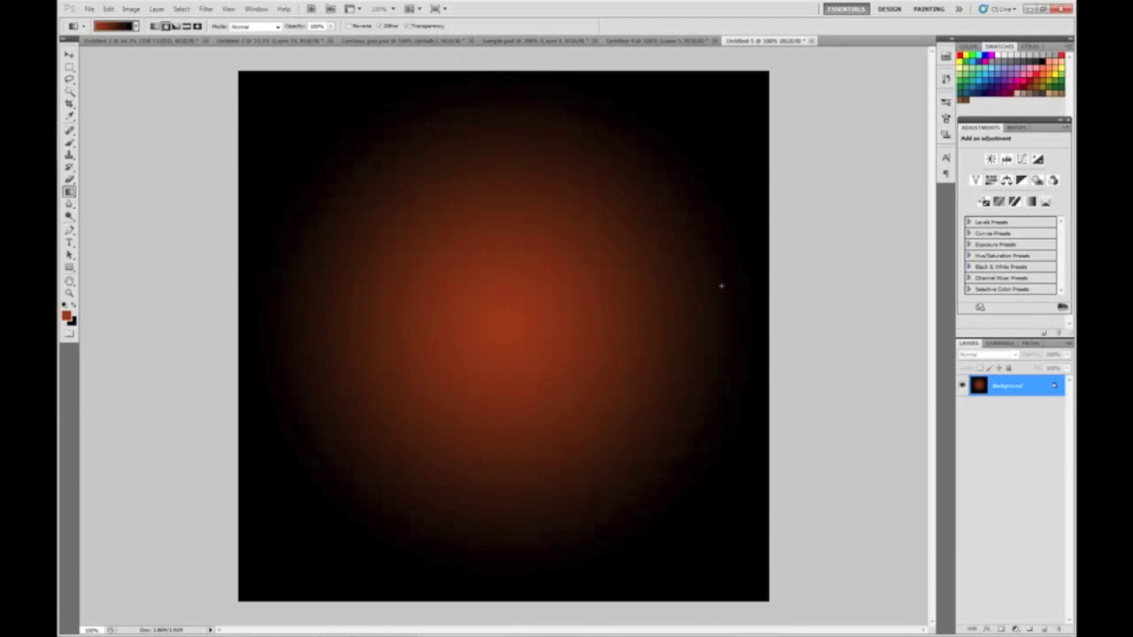
Duplicate the gradient layer and set the copy's blend mode to Color Dodge.
key("ctrl+j")
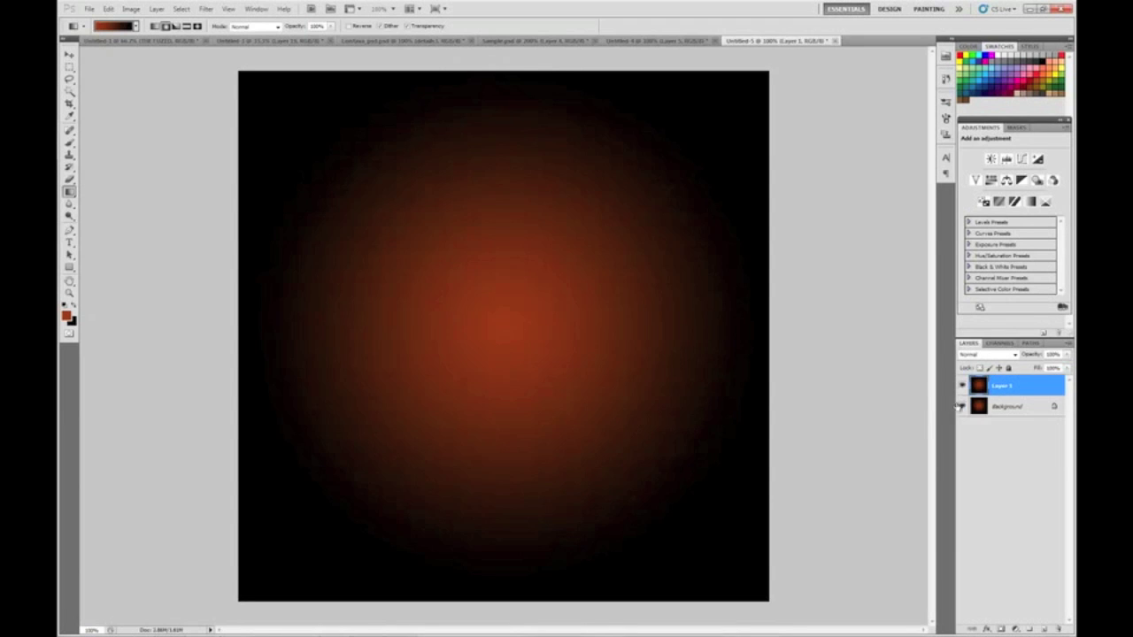
left_click(1016, 354)
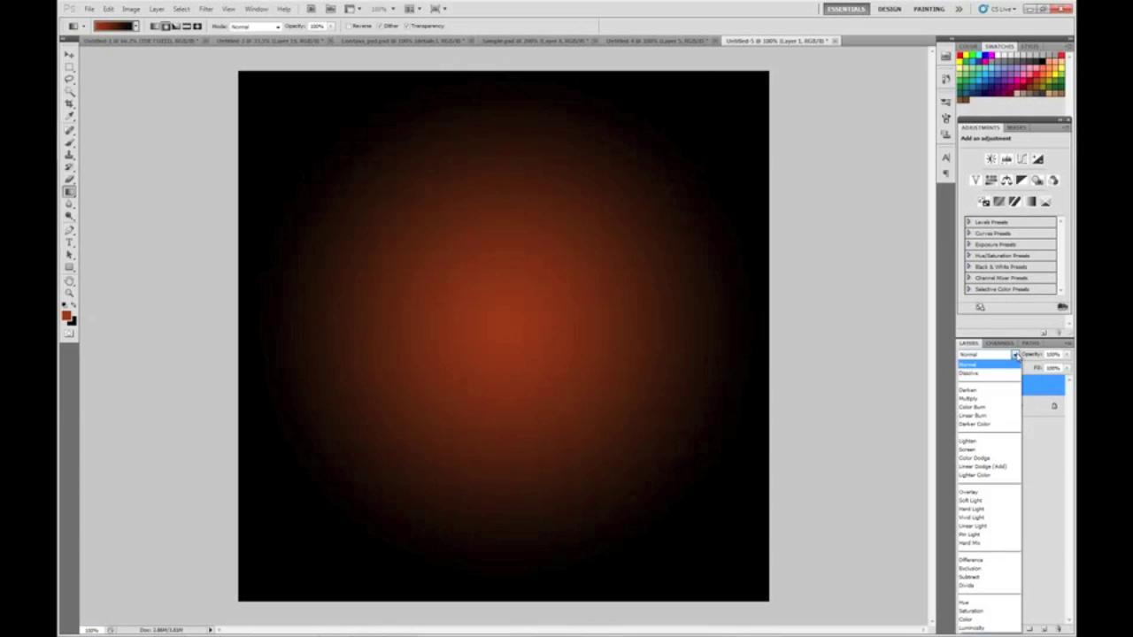
left_click(978, 460)
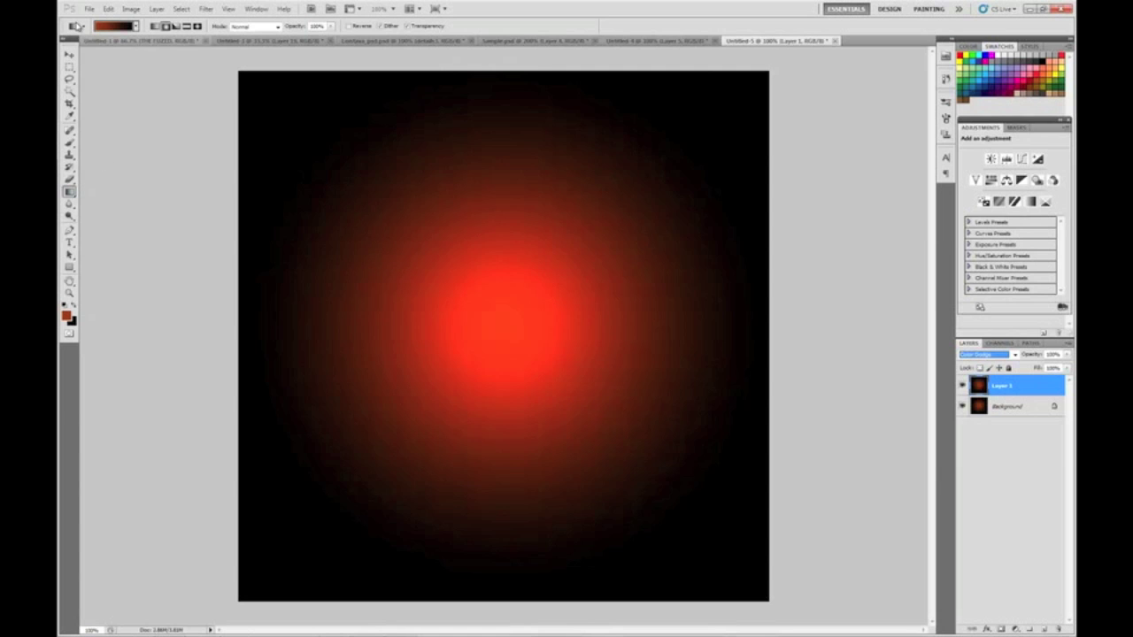
left_click(69, 55)
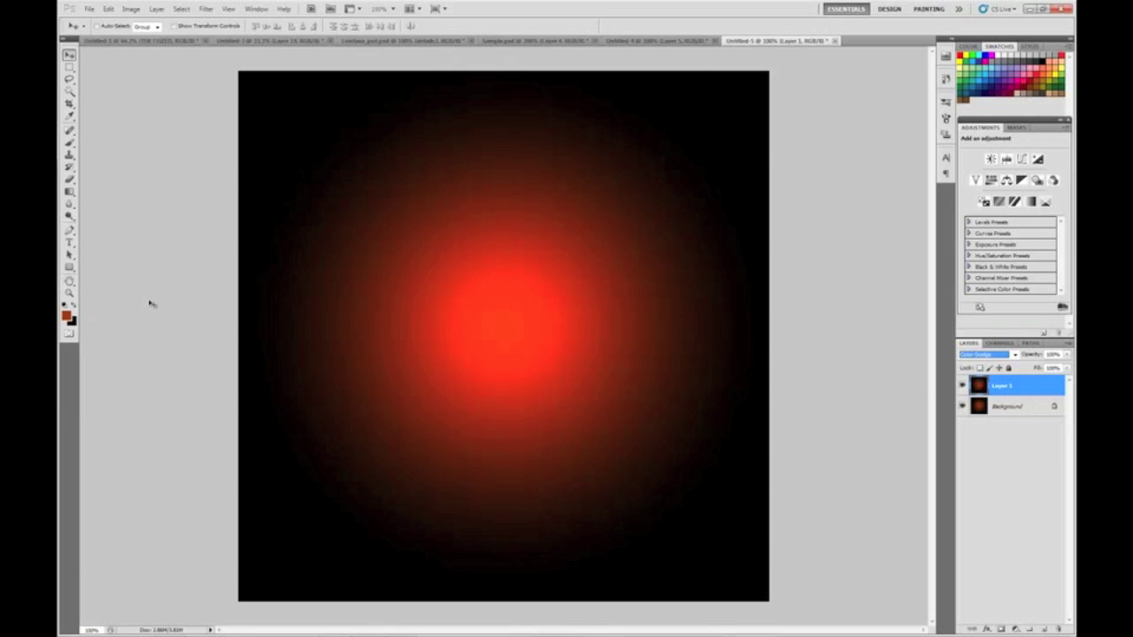
Add a new layer above the gradients and render Clouds on it in the default black and white colours.
left_click(65, 304)
left_click(1046, 630)
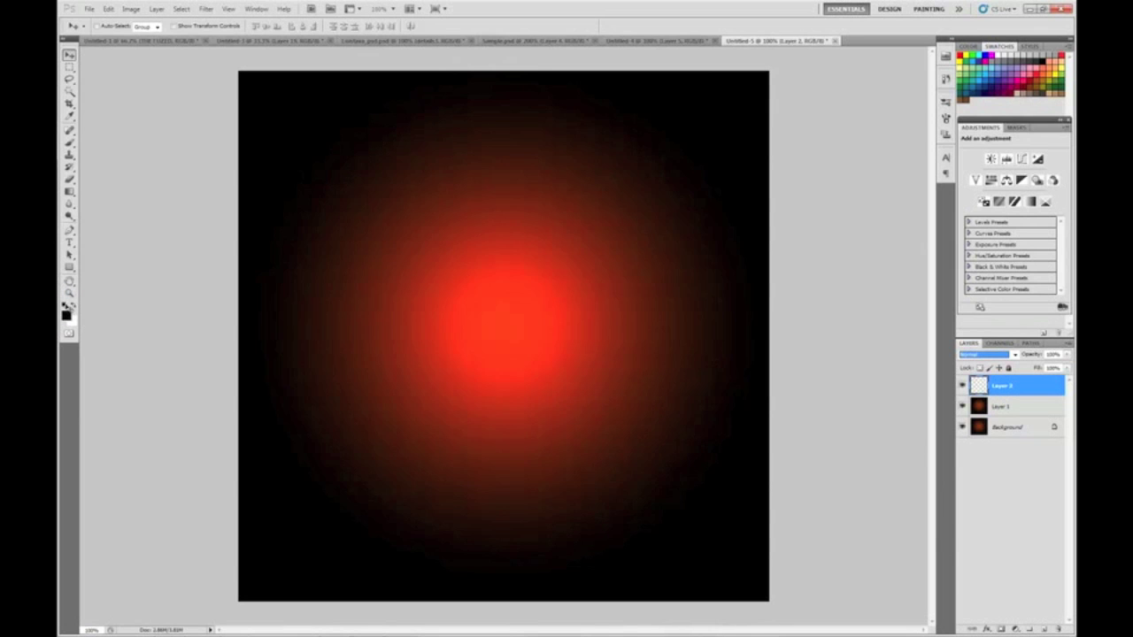
left_click(205, 9)
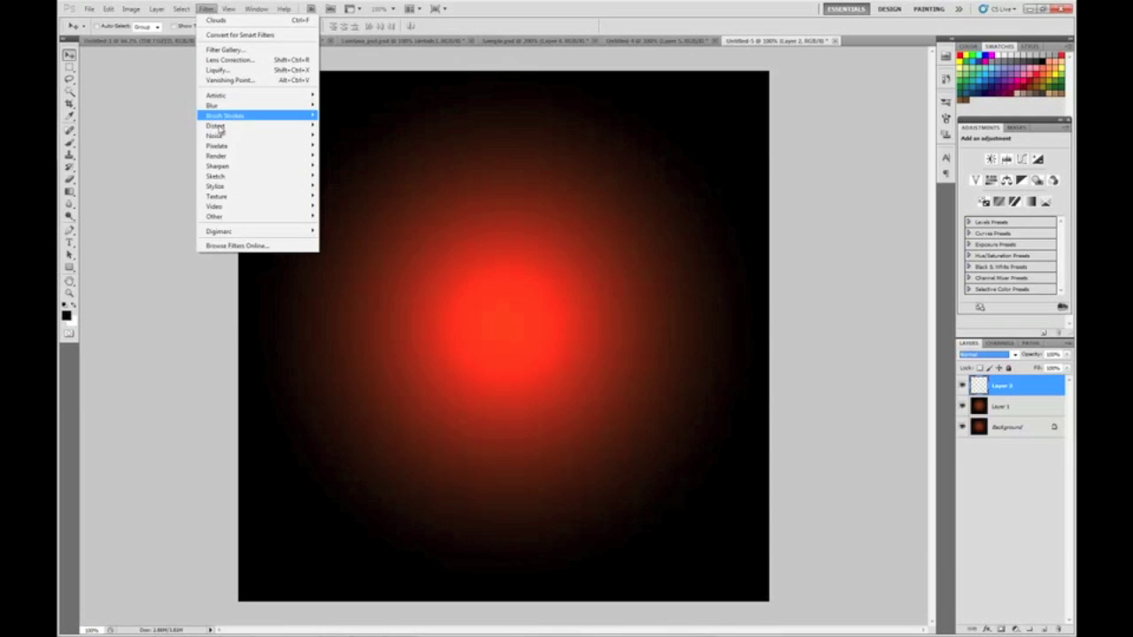
mouse_move(219, 138)
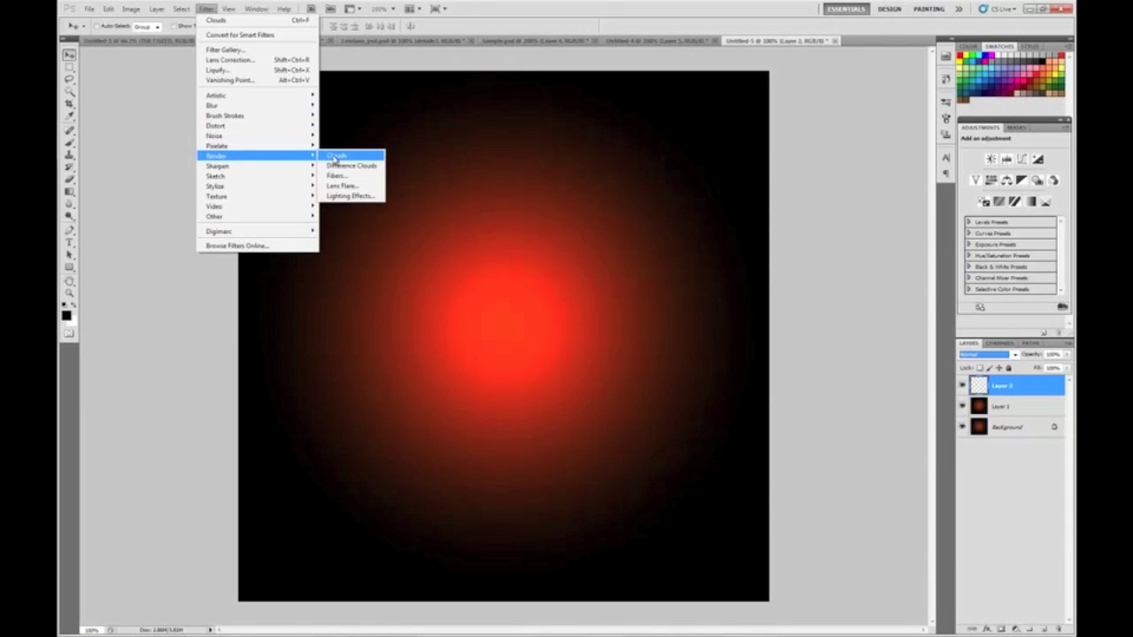
left_click(336, 159)
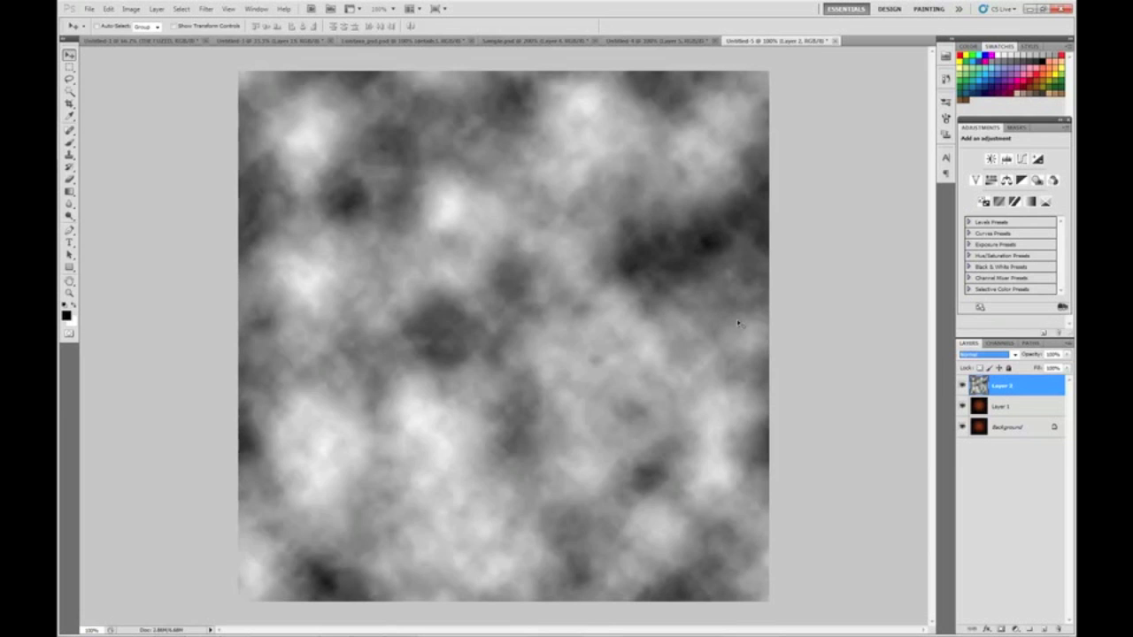
Apply the Chrome sketch filter to the clouds layer with Detail 4 and Smoothness 7.
left_click(206, 9)
mouse_move(221, 179)
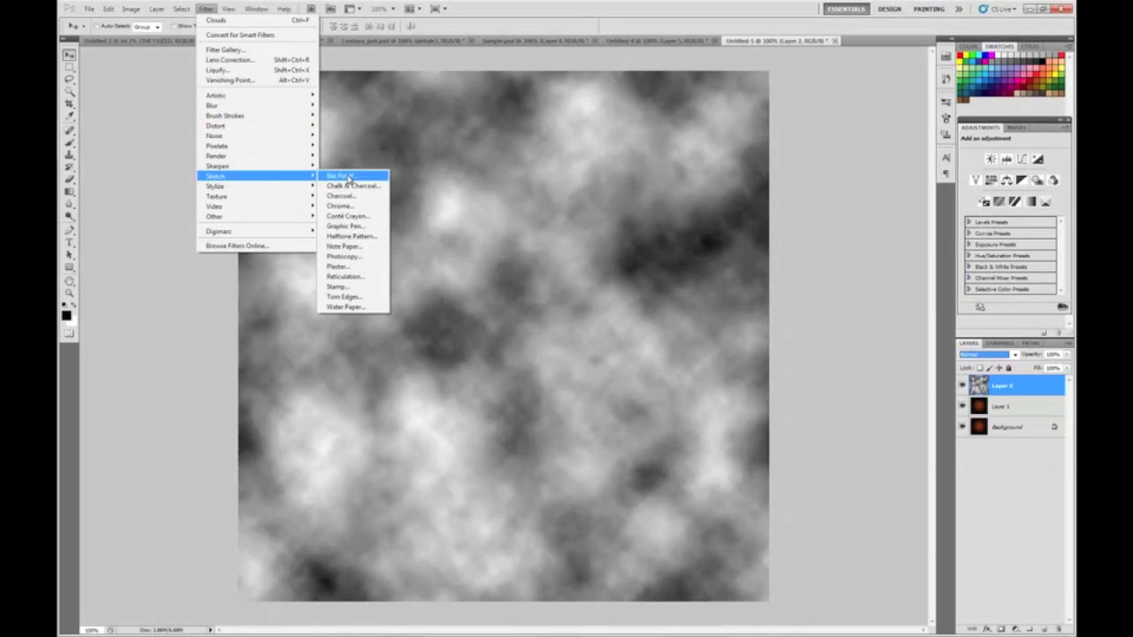
left_click(352, 206)
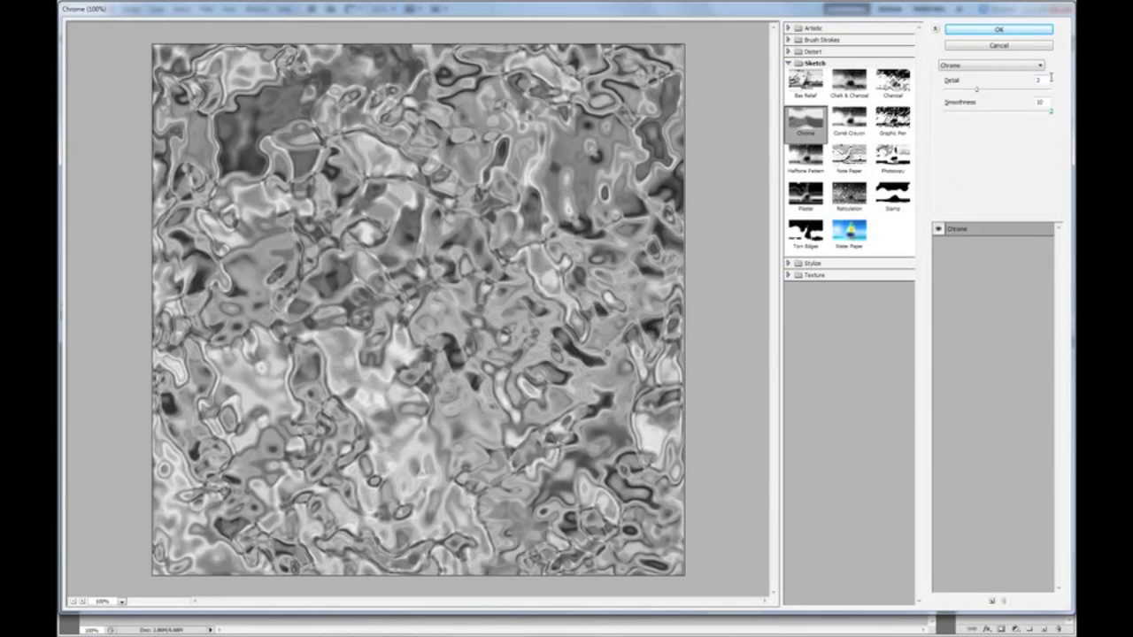
double_click(1036, 82)
type("4")
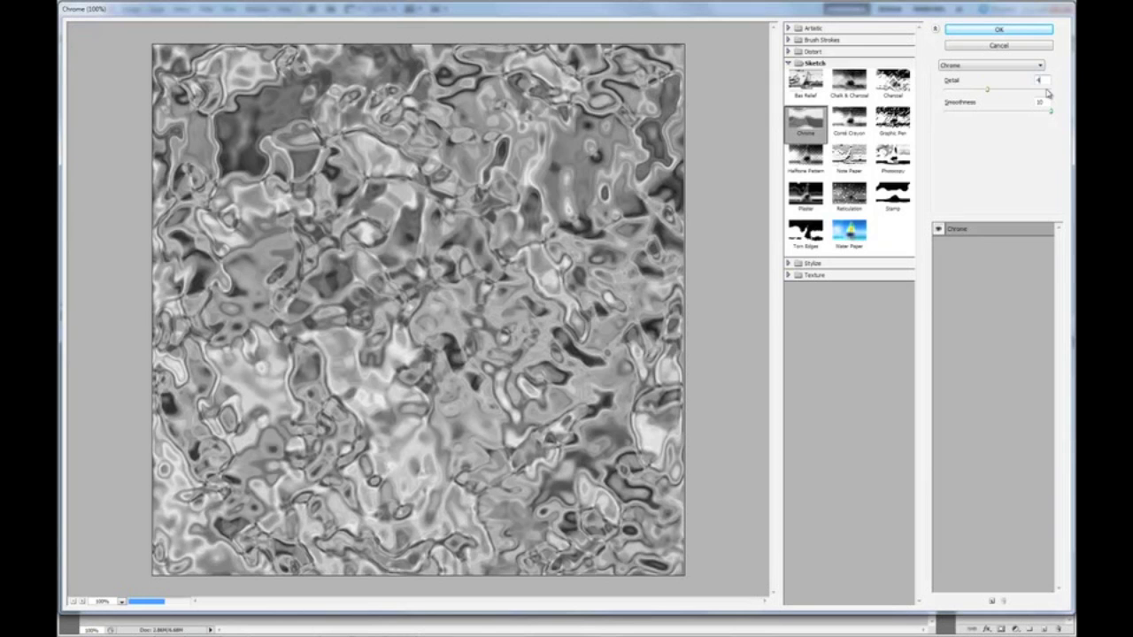
double_click(1043, 102)
type("8")
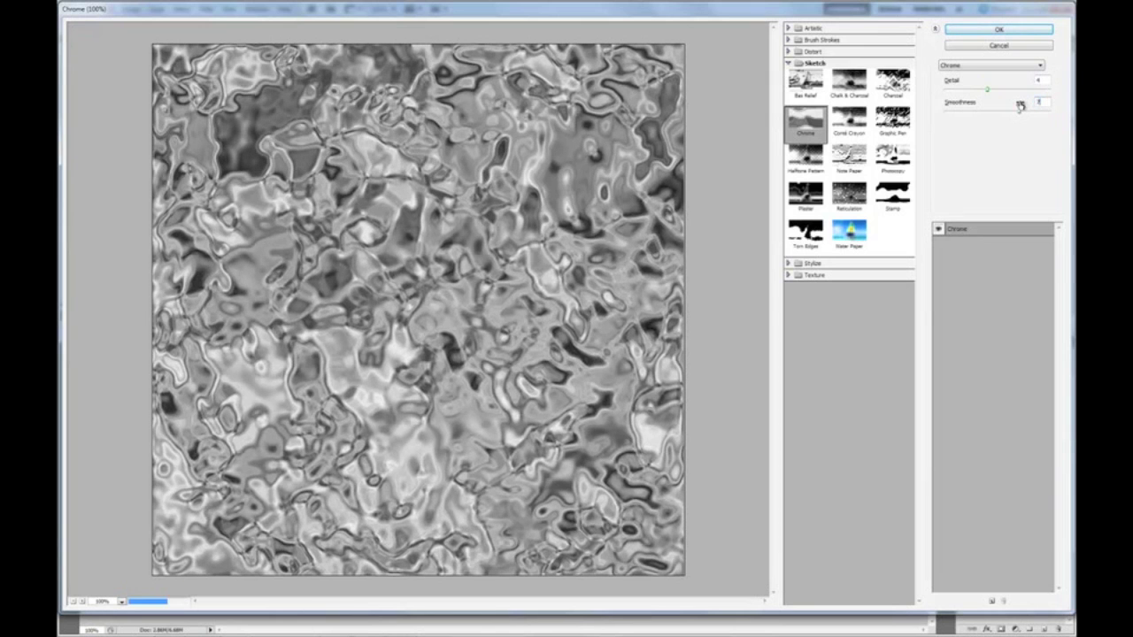
left_click(1023, 31)
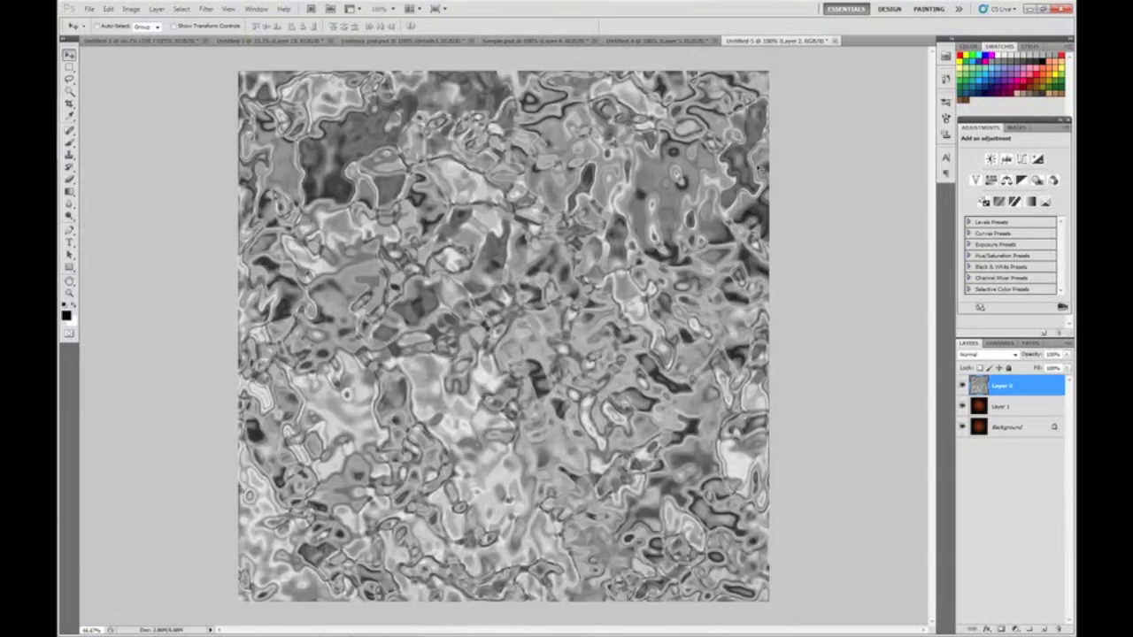
Enlarge the chrome texture layer proportionally to about 319% so it extends well beyond the canvas on all sides.
key("ctrl+minus")
key("ctrl+minus")
key("ctrl+minus")
key("ctrl+t")
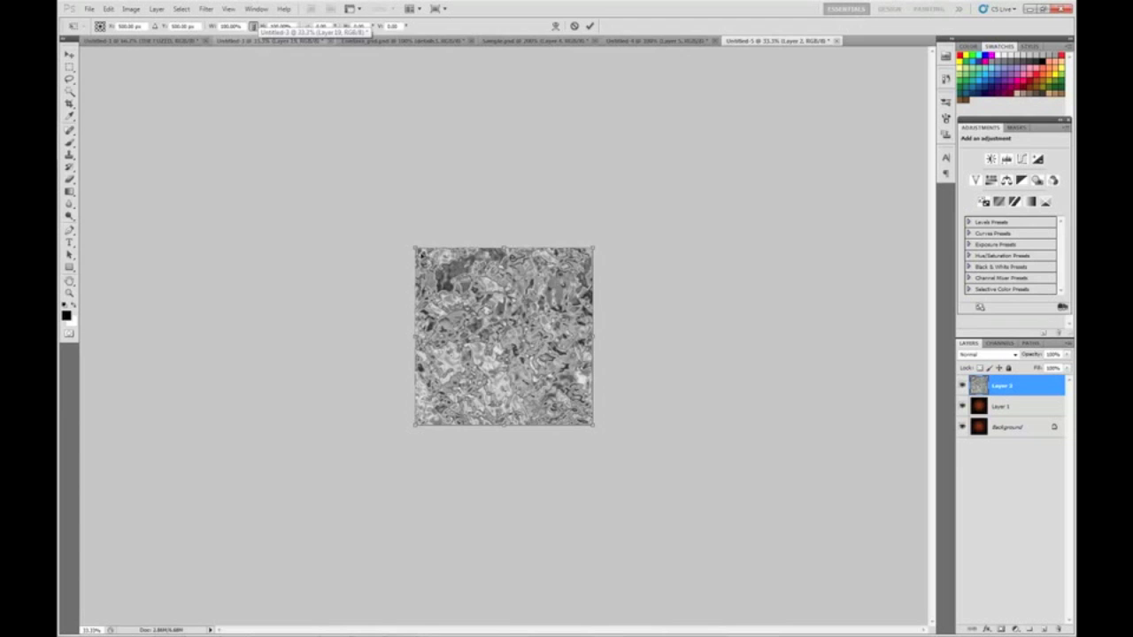
left_click_drag(415, 248, 186, 19)
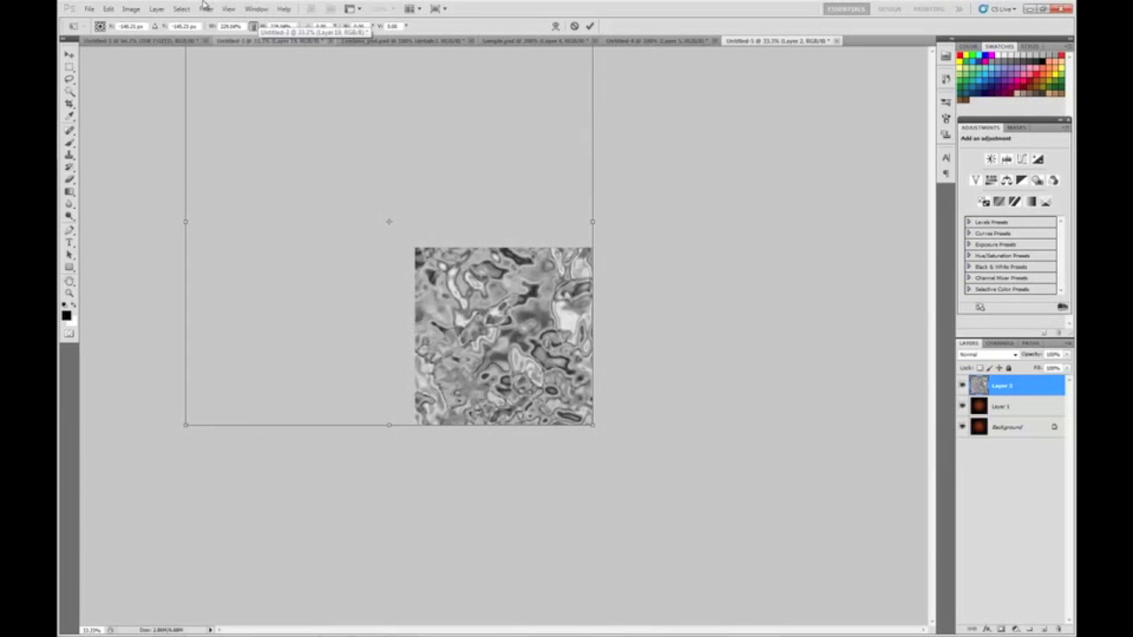
left_click_drag(595, 429, 770, 569)
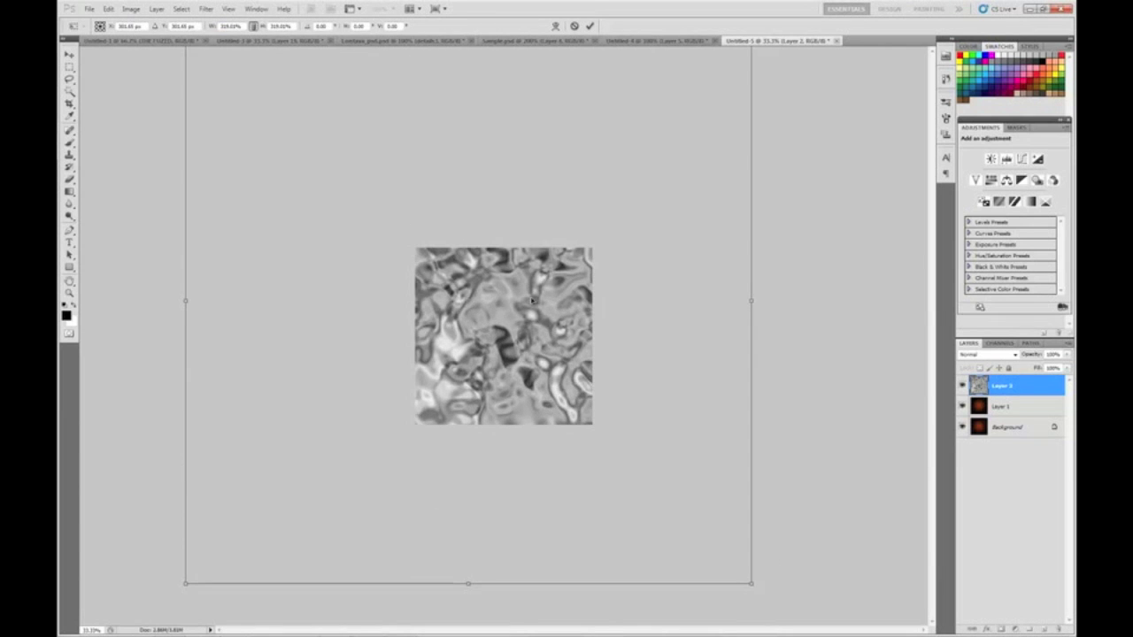
key("Escape")
key("ctrl+plus")
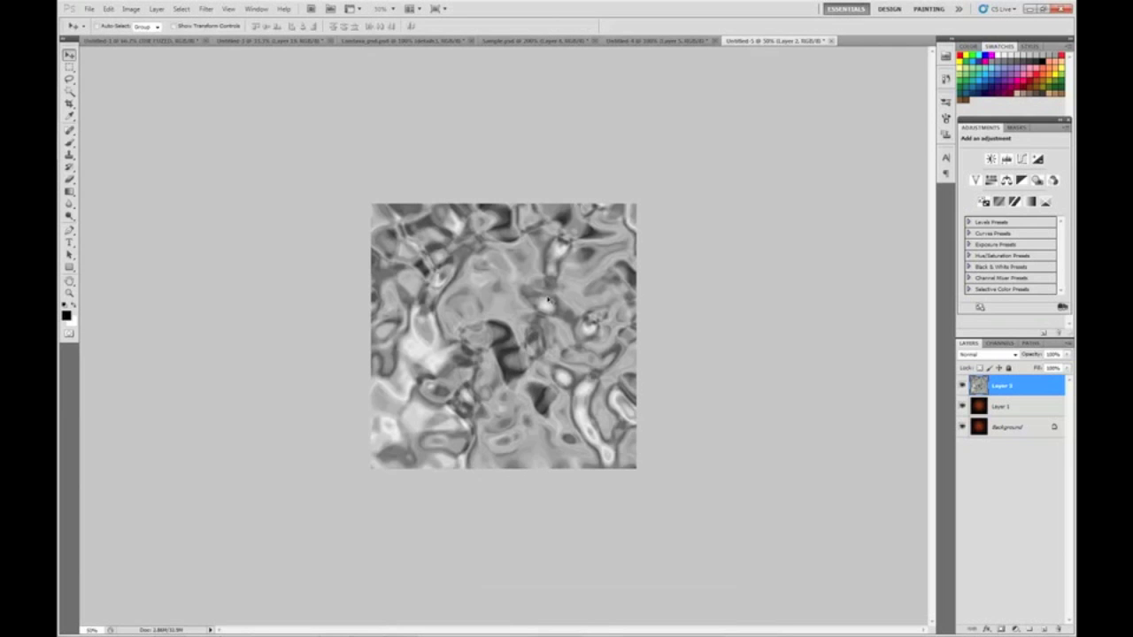
key("ctrl+plus")
key("ctrl+plus")
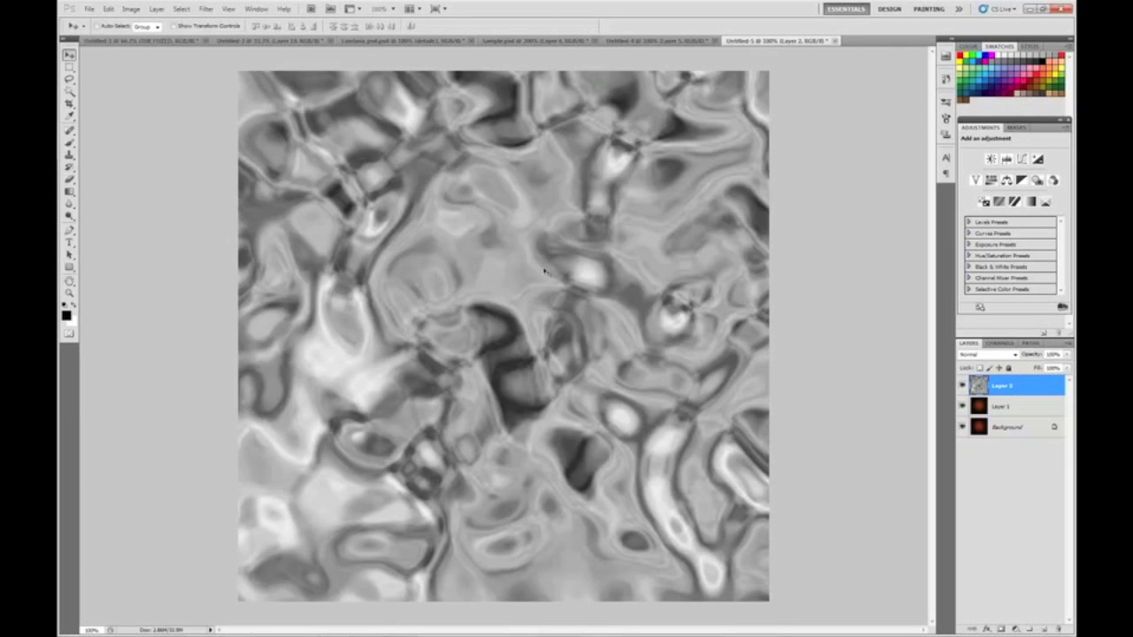
Blend the chrome texture layer in Overlay mode at 30% opacity and shift it slightly left.
left_click(984, 355)
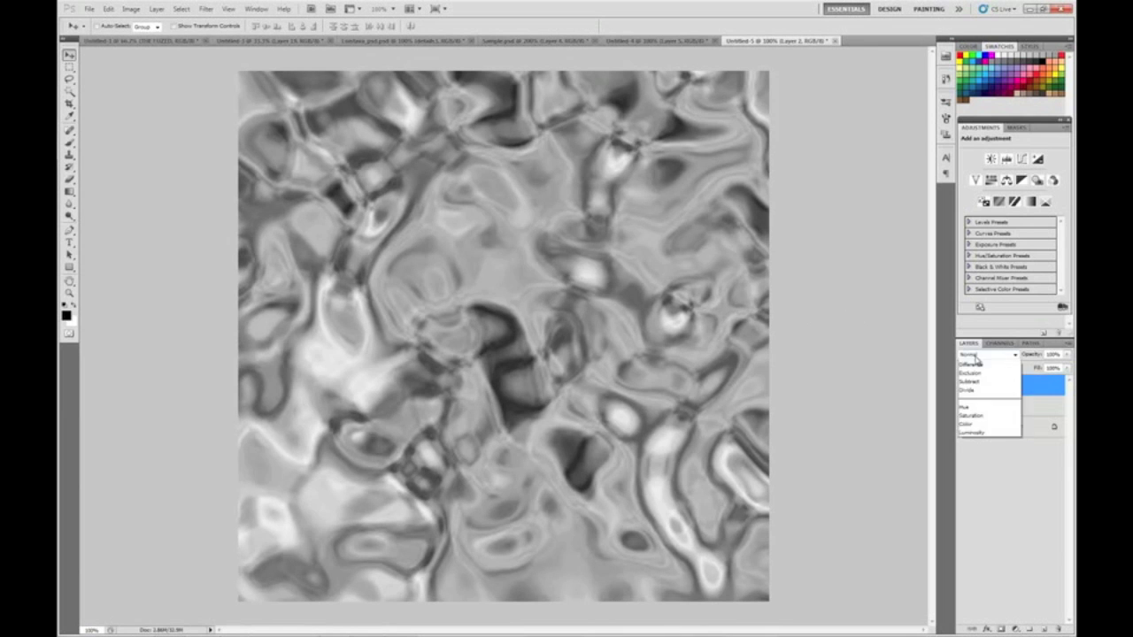
left_click(968, 493)
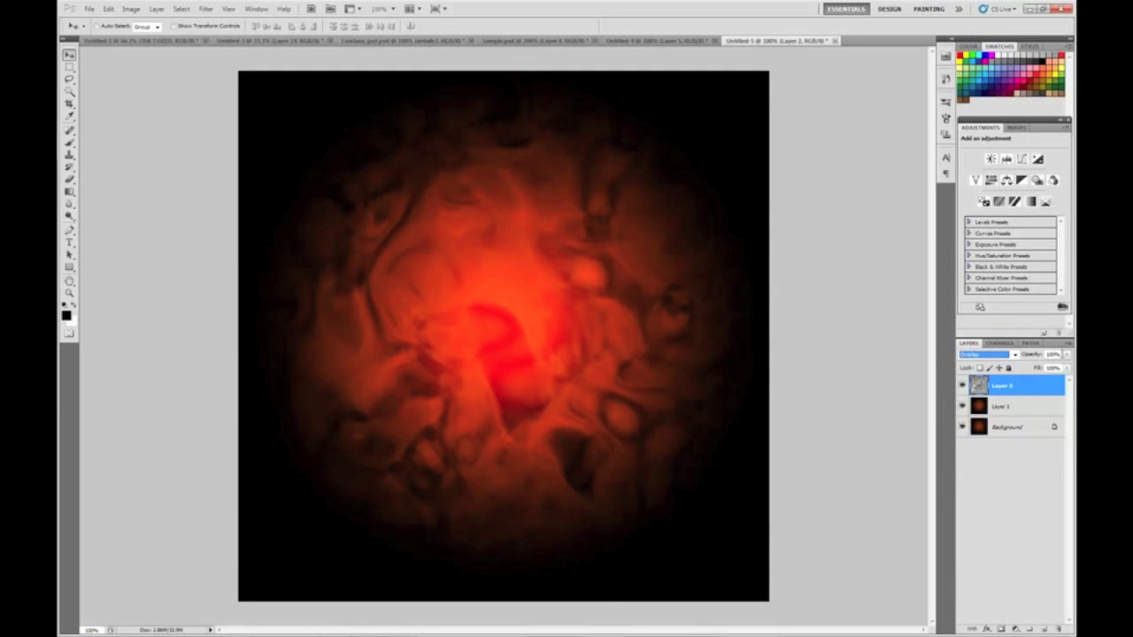
left_click(1049, 354)
type("30")
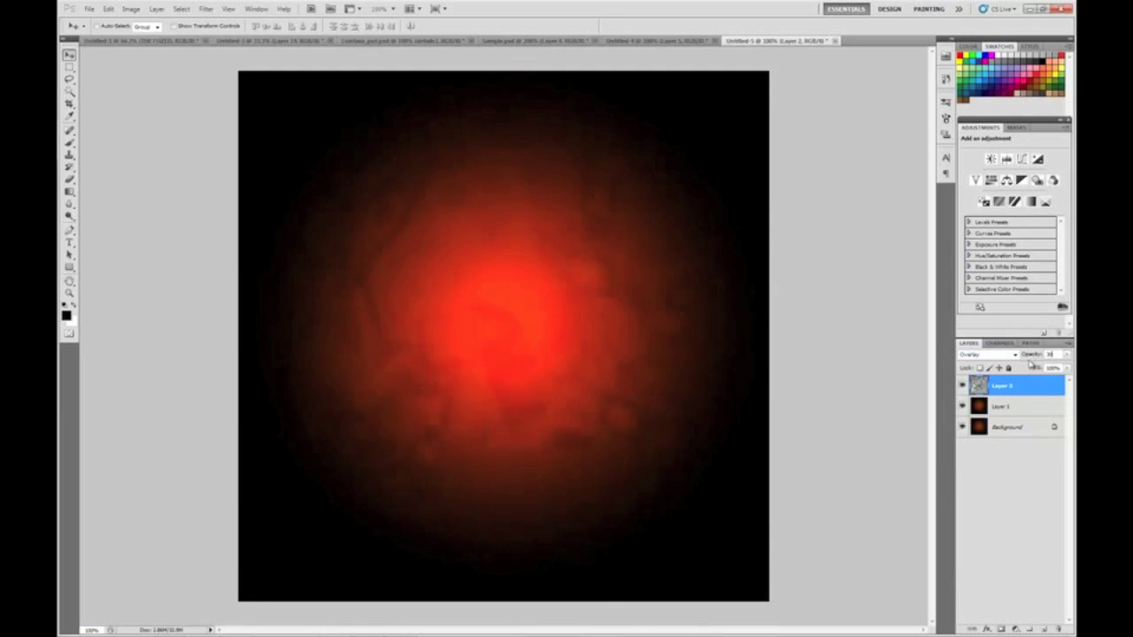
left_click_drag(551, 410, 526, 410)
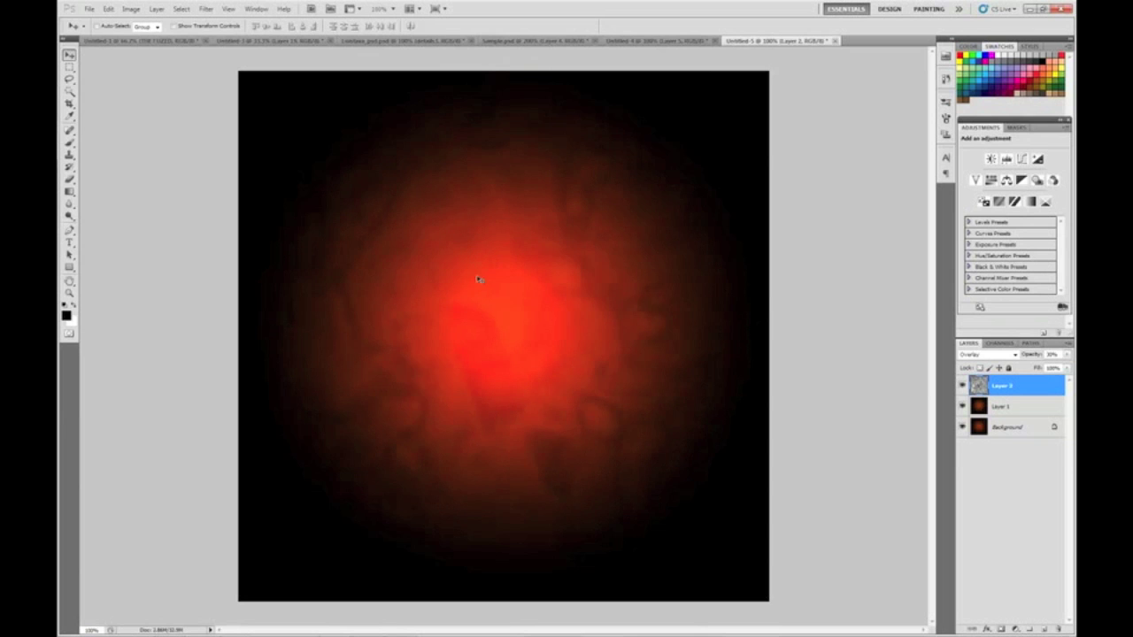
Reduce the brush size and set its Shape Dynamics Size Jitter to 0%.
key("b")
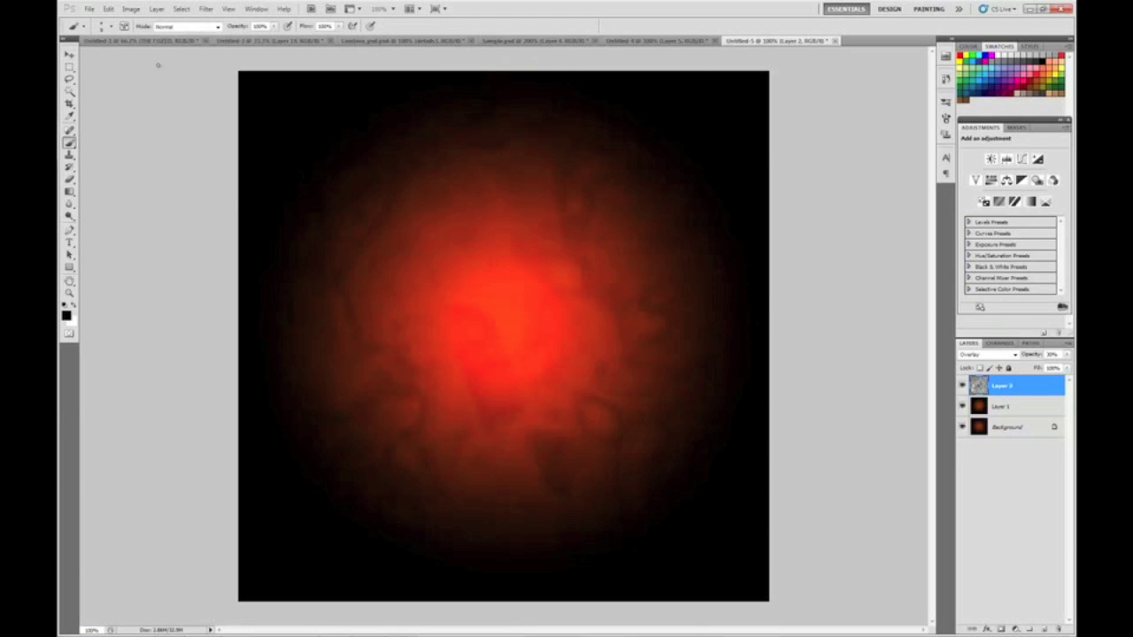
left_click(107, 26)
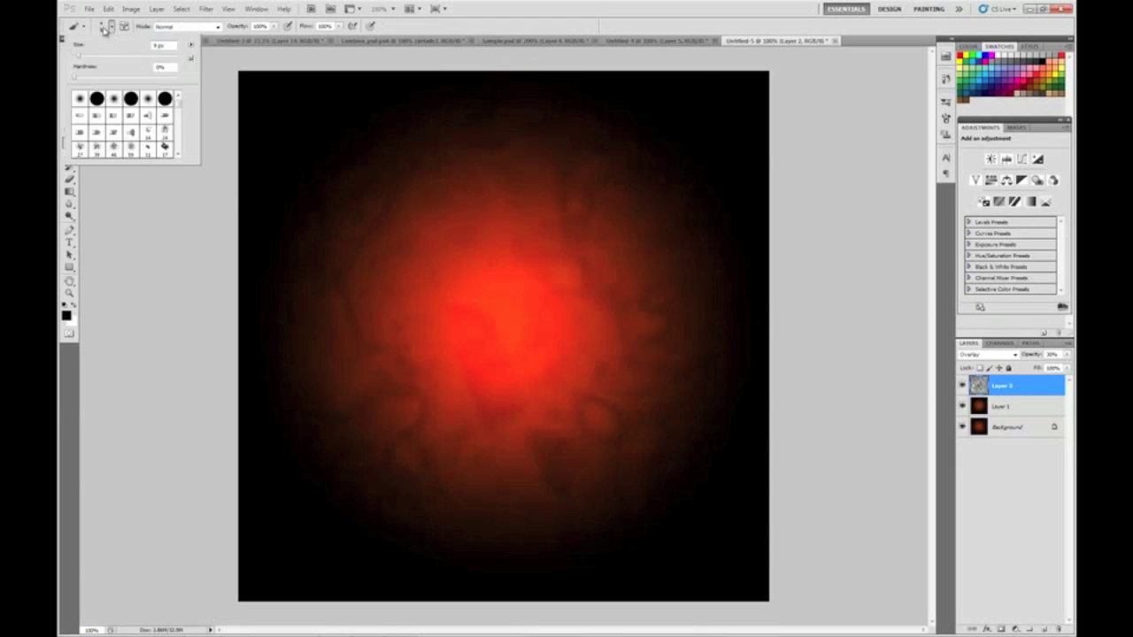
type("1")
left_click(124, 26)
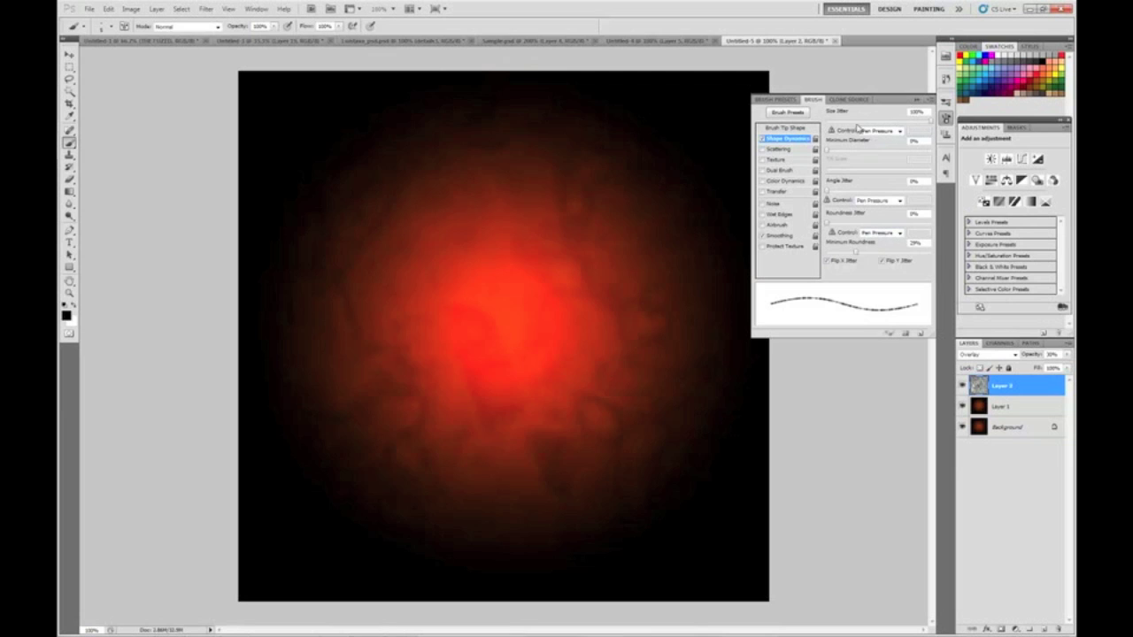
left_click_drag(930, 124, 821, 123)
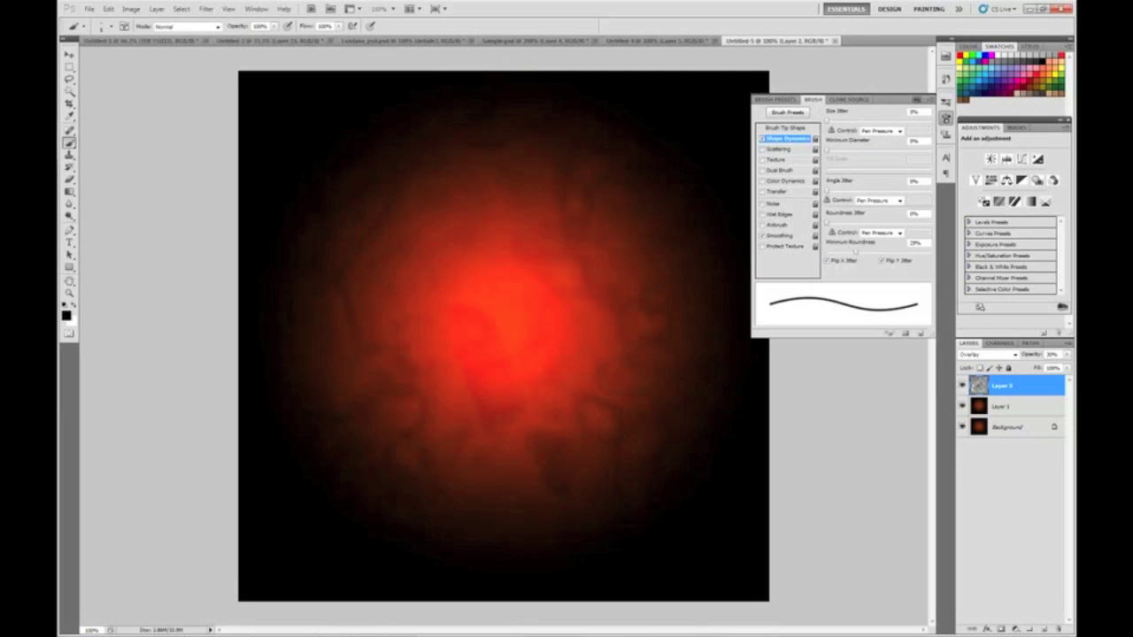
left_click(918, 102)
Add a new layer above the texture and draw an open S-shaped pen path across the red glow.
key("p")
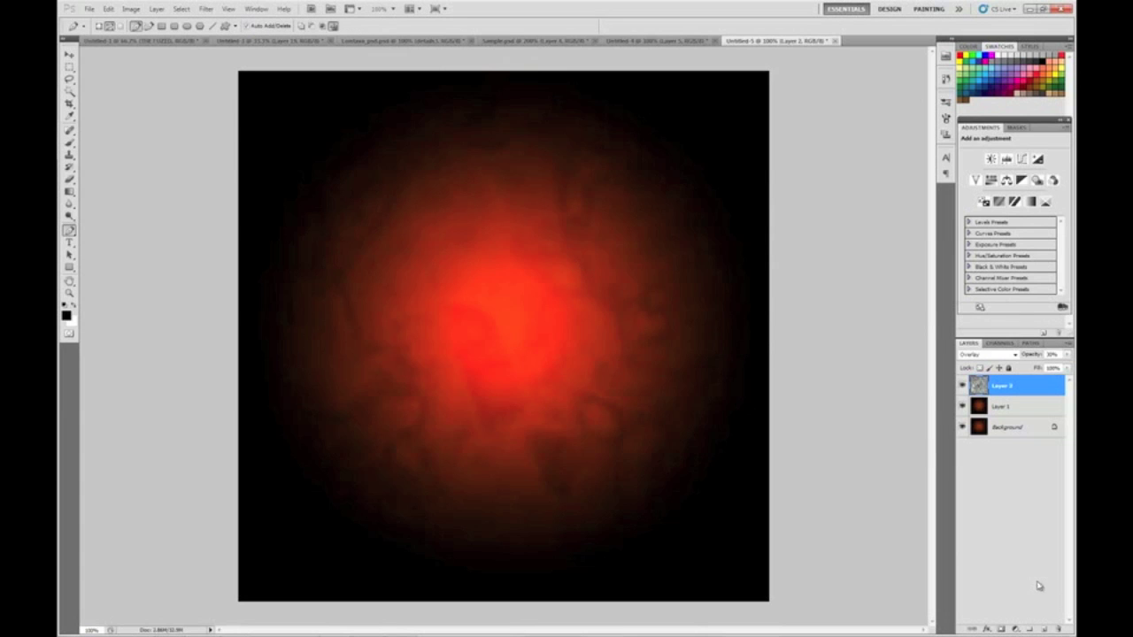
left_click(1044, 630)
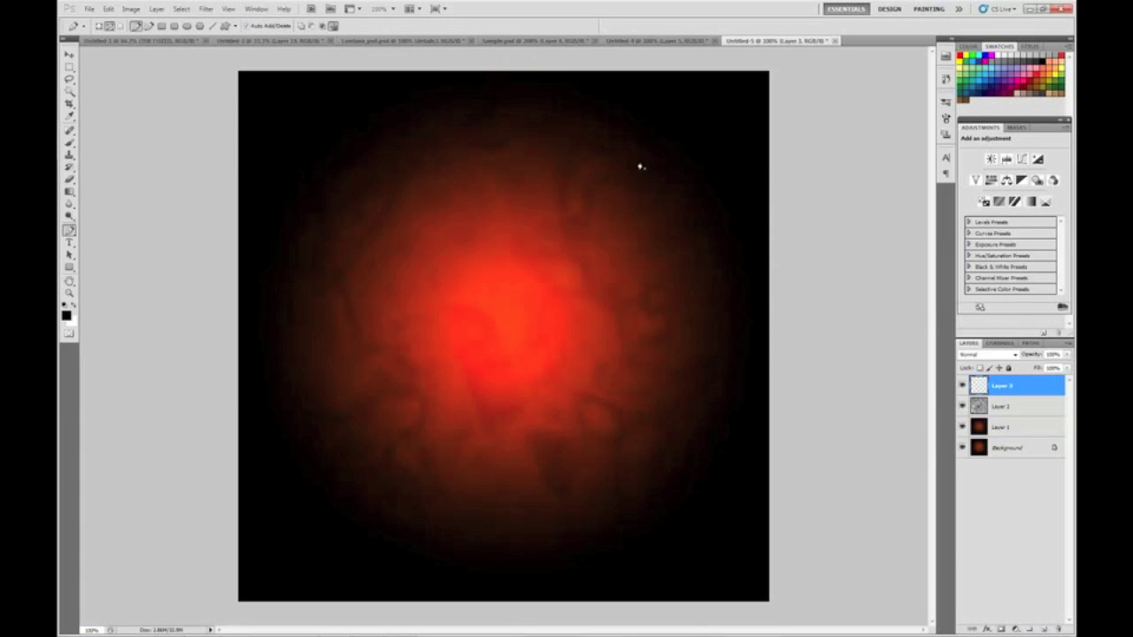
left_click_drag(372, 337, 569, 416)
left_click_drag(559, 478, 342, 555)
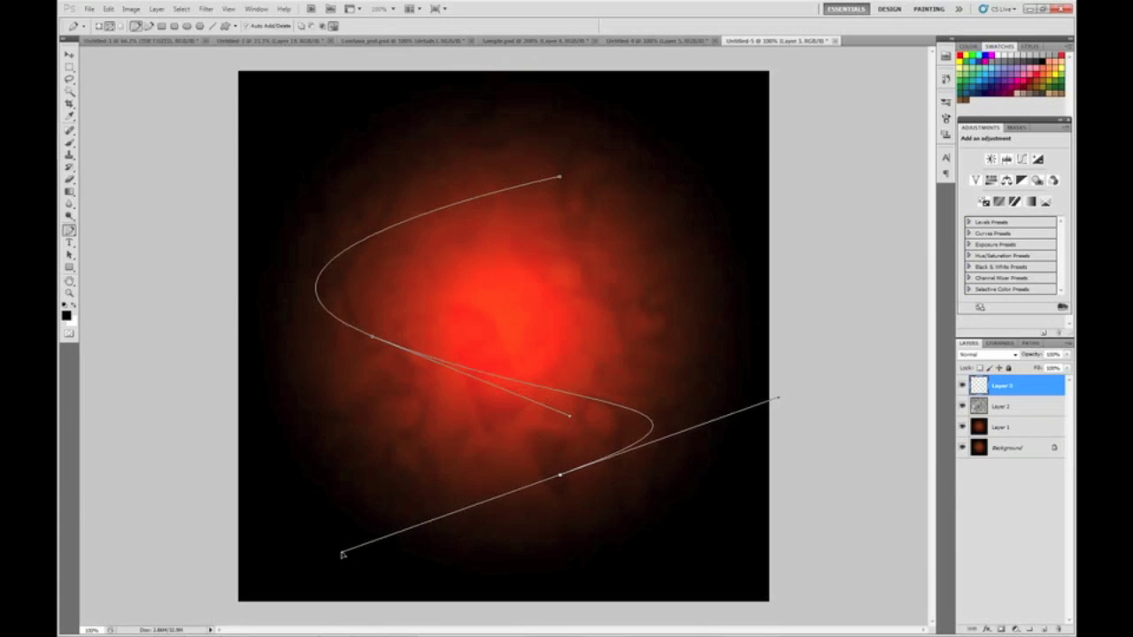
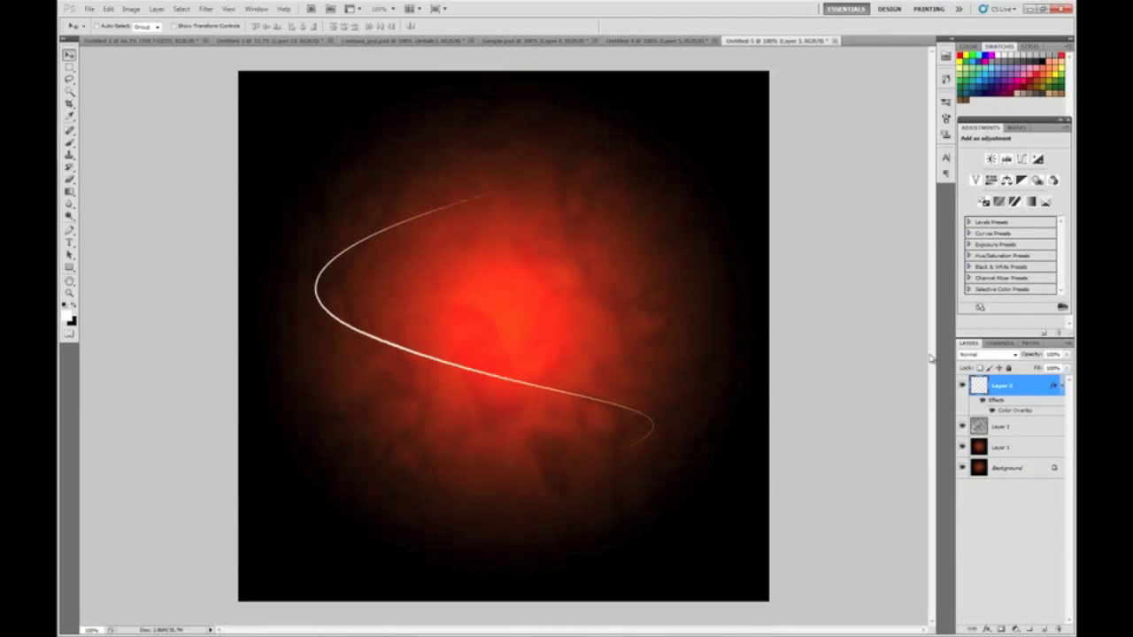
Add a Drop Shadow to the stroked curve's layer in Color Dodge mode with colour FFD12F.
double_click(1032, 390)
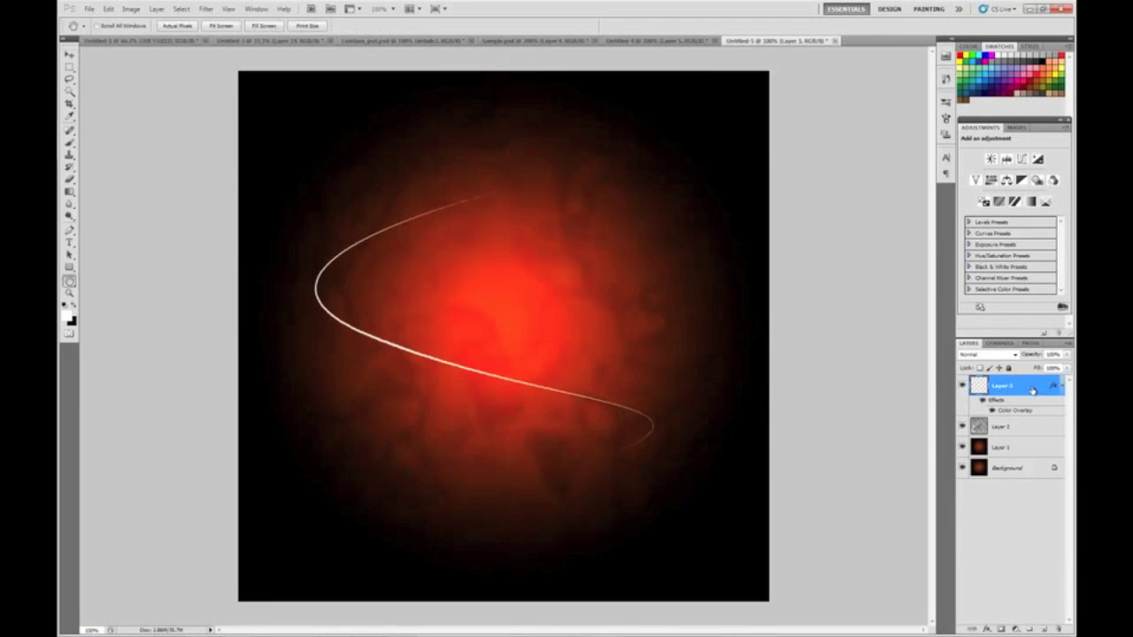
left_click(758, 246)
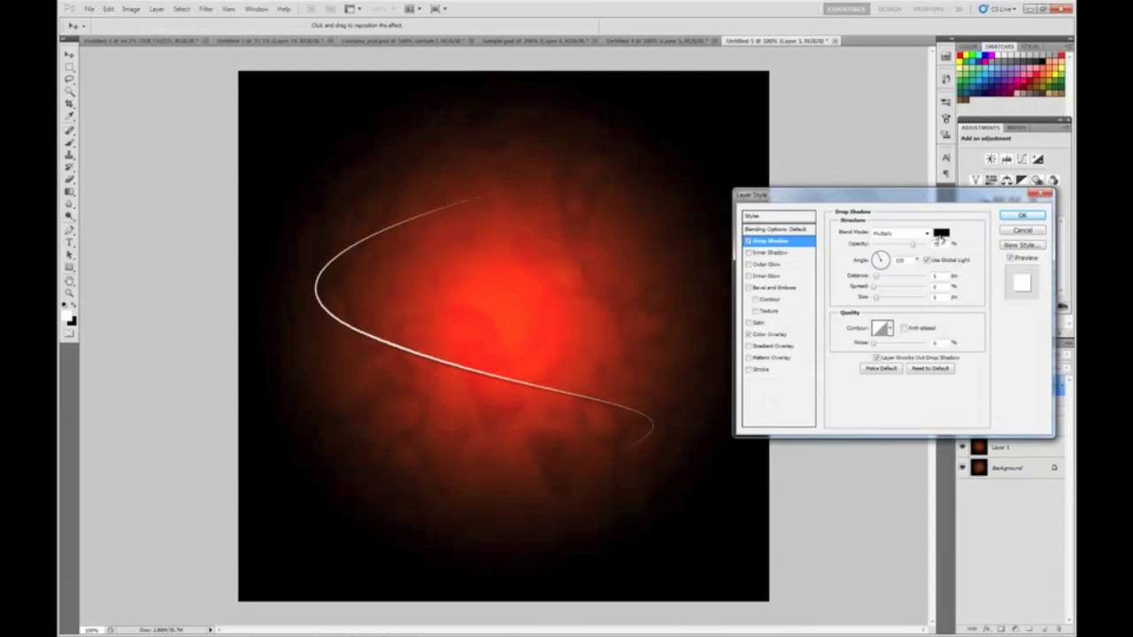
left_click(926, 235)
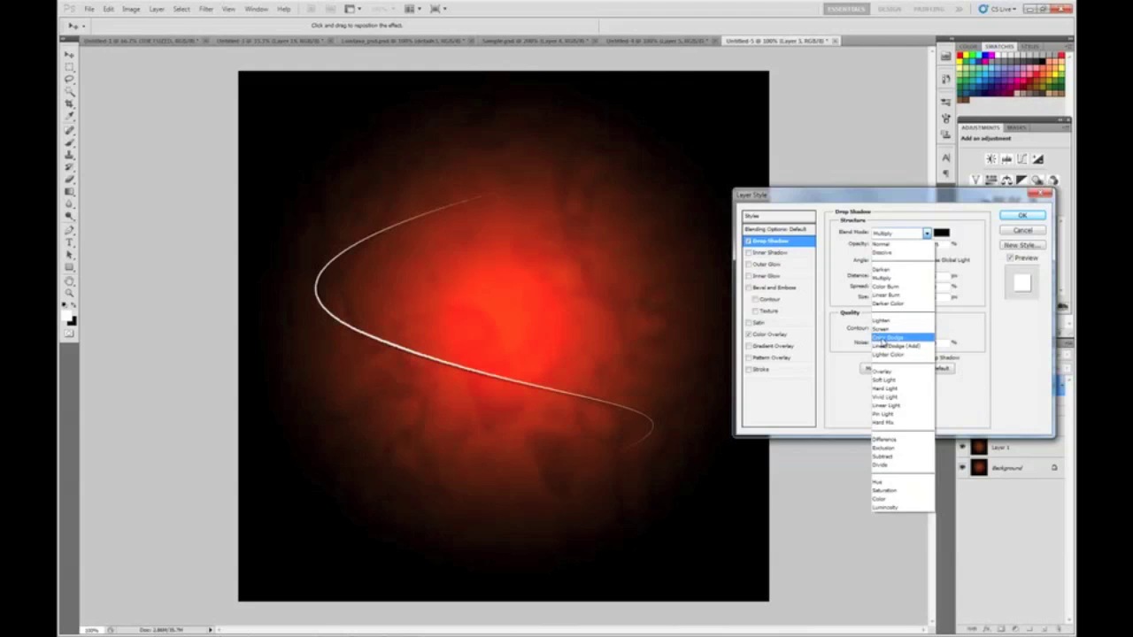
left_click(881, 340)
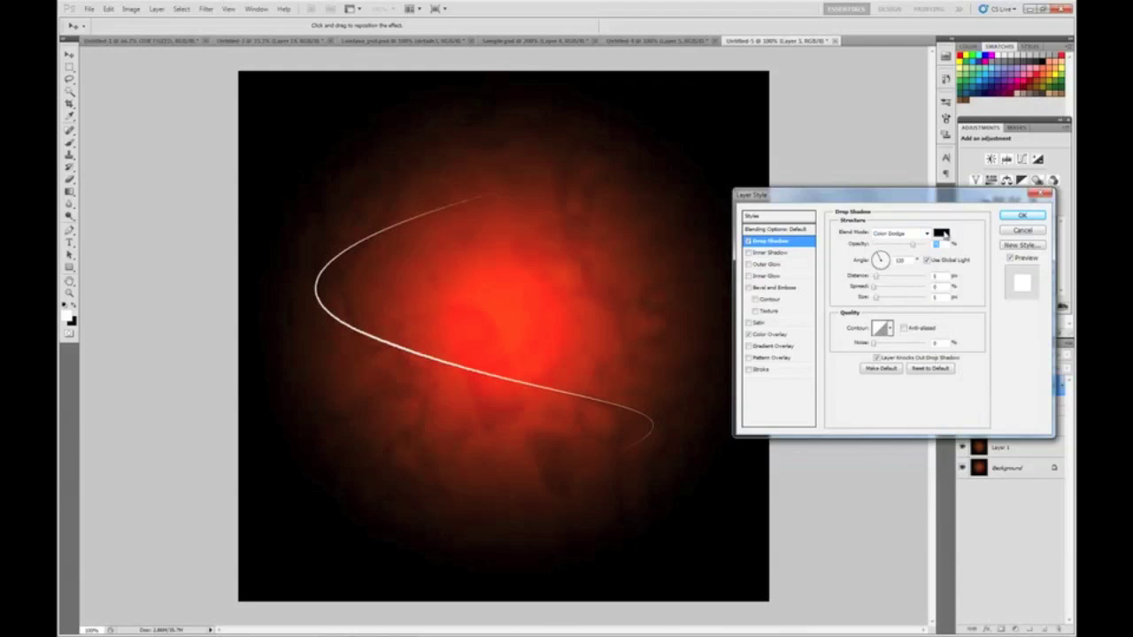
left_click(941, 233)
left_click_drag(358, 380, 282, 380)
type("FF")
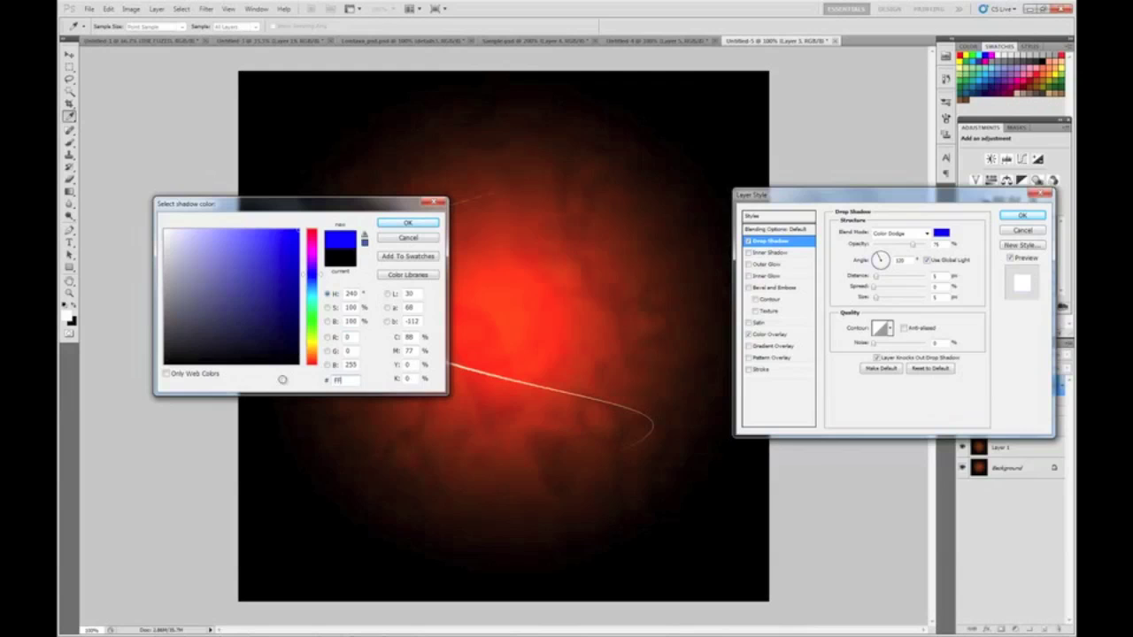
type("D")
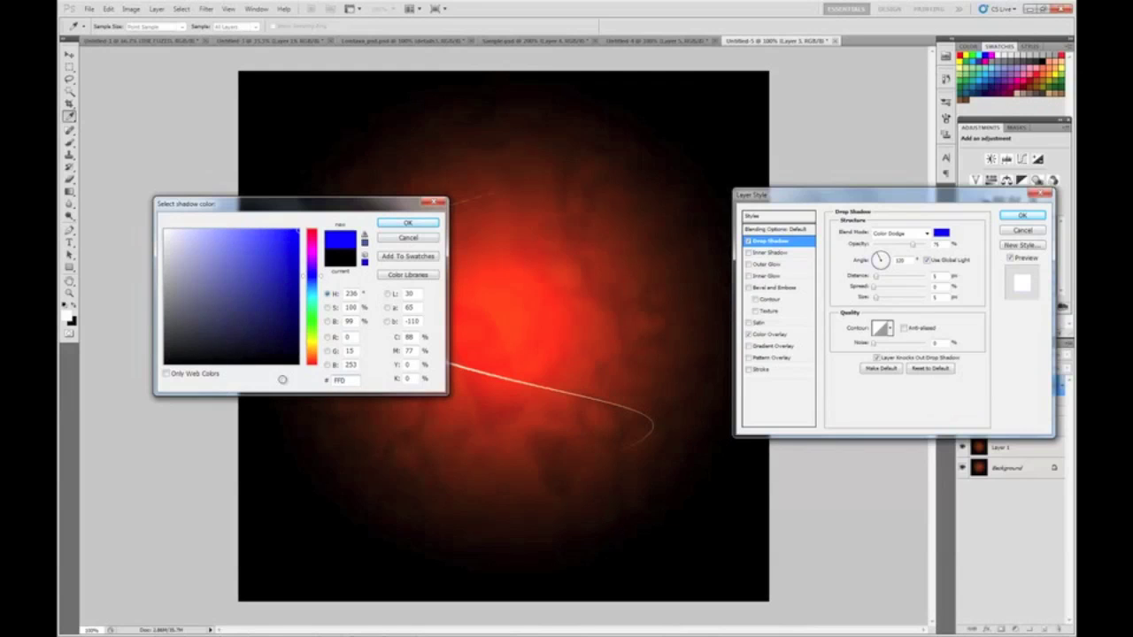
type("12F")
key("Return")
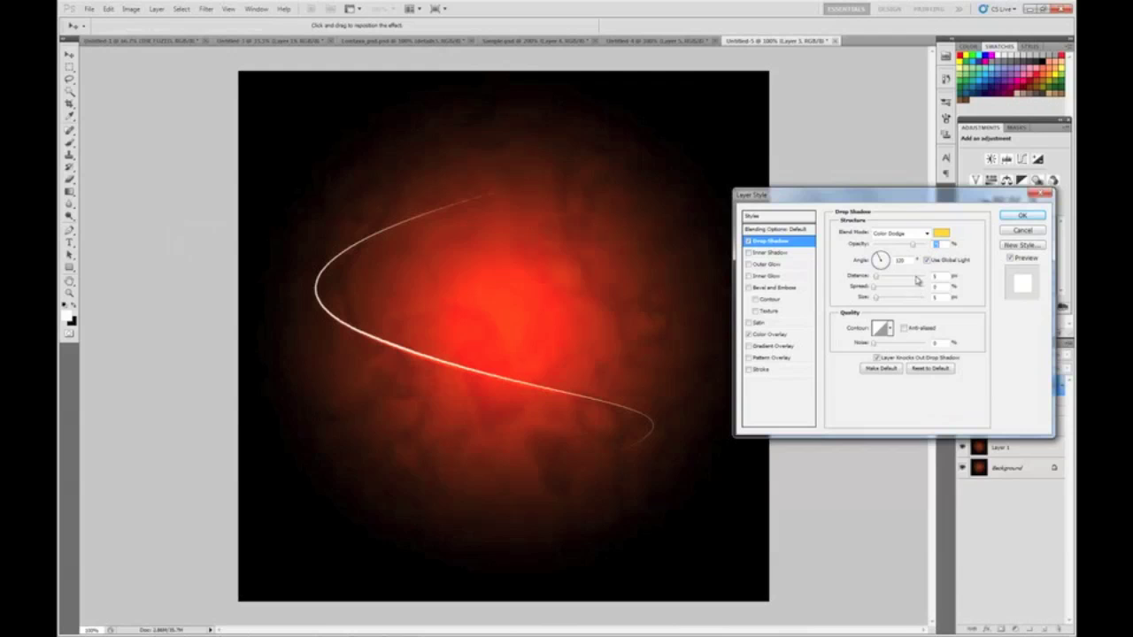
Set the curve's drop shadow distance to 0 px and its size to 25 px.
left_click(927, 277)
type("0")
type("25")
Enable an Outer Glow on the curve's layer and set its colour to FF793B.
left_click(776, 264)
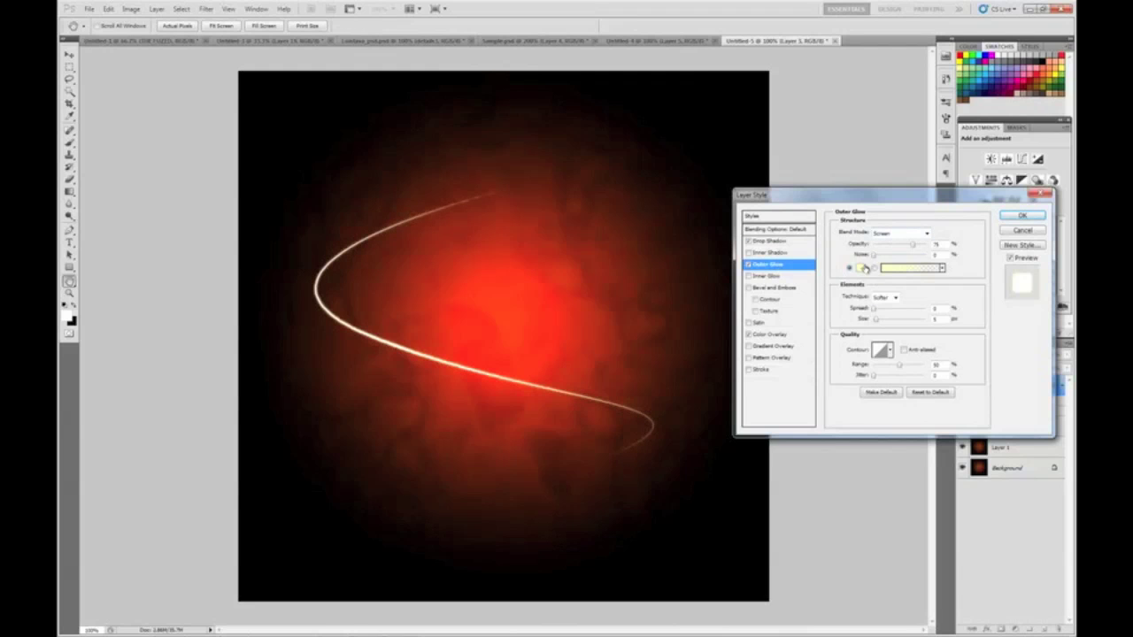
left_click(858, 271)
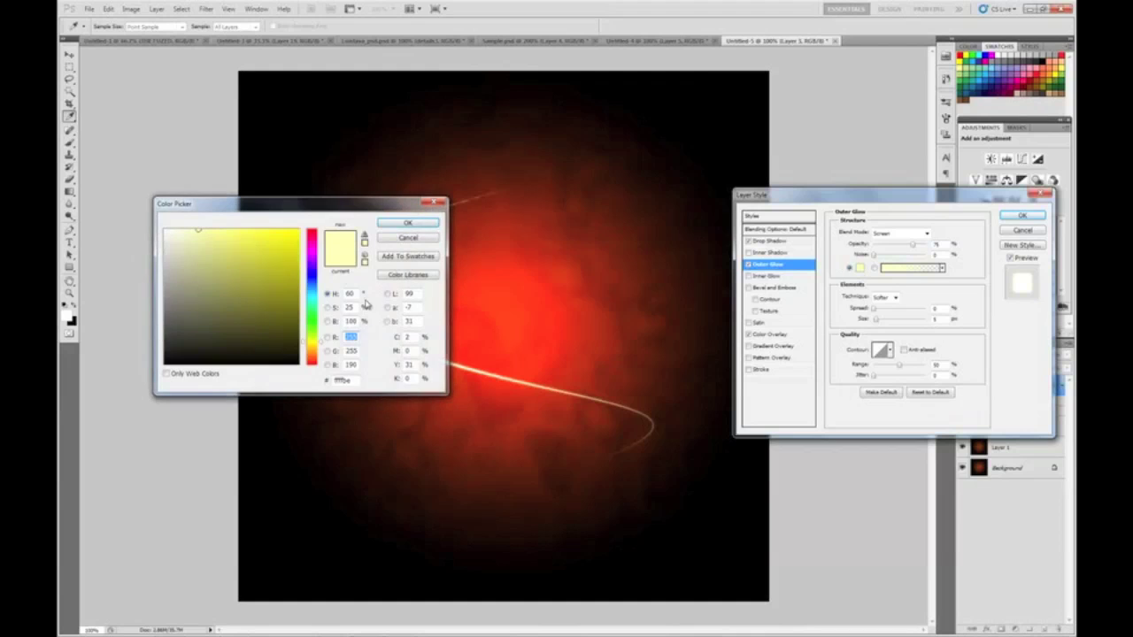
left_click_drag(349, 382, 327, 380)
type("00FF76")
key("BackSpace")
type("9")
key("BackSpace")
type("938")
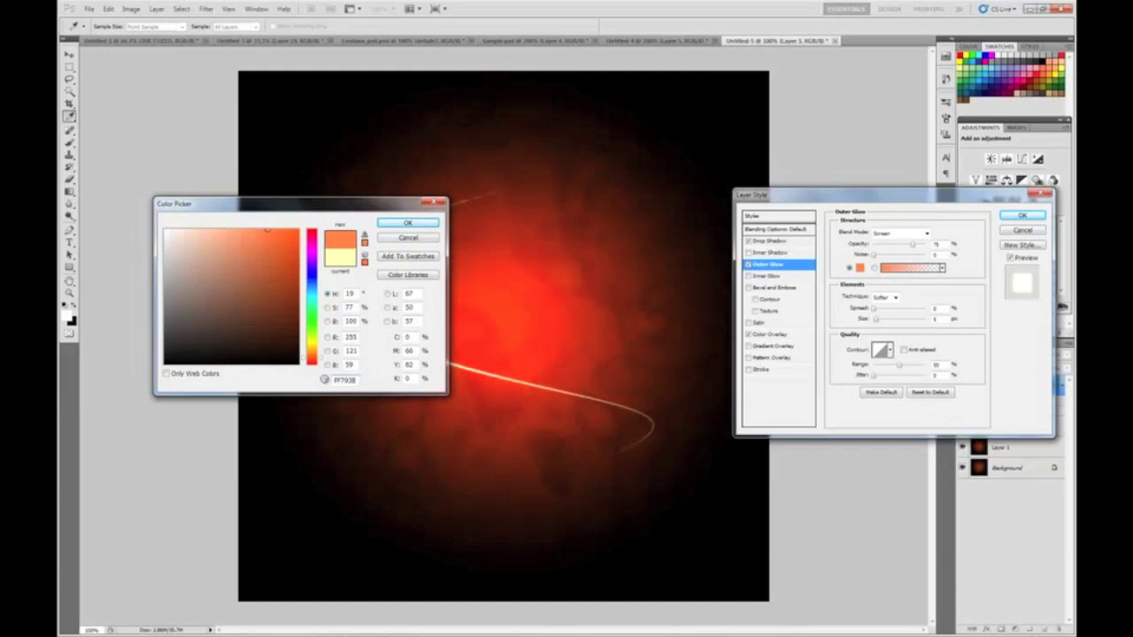
key("Return")
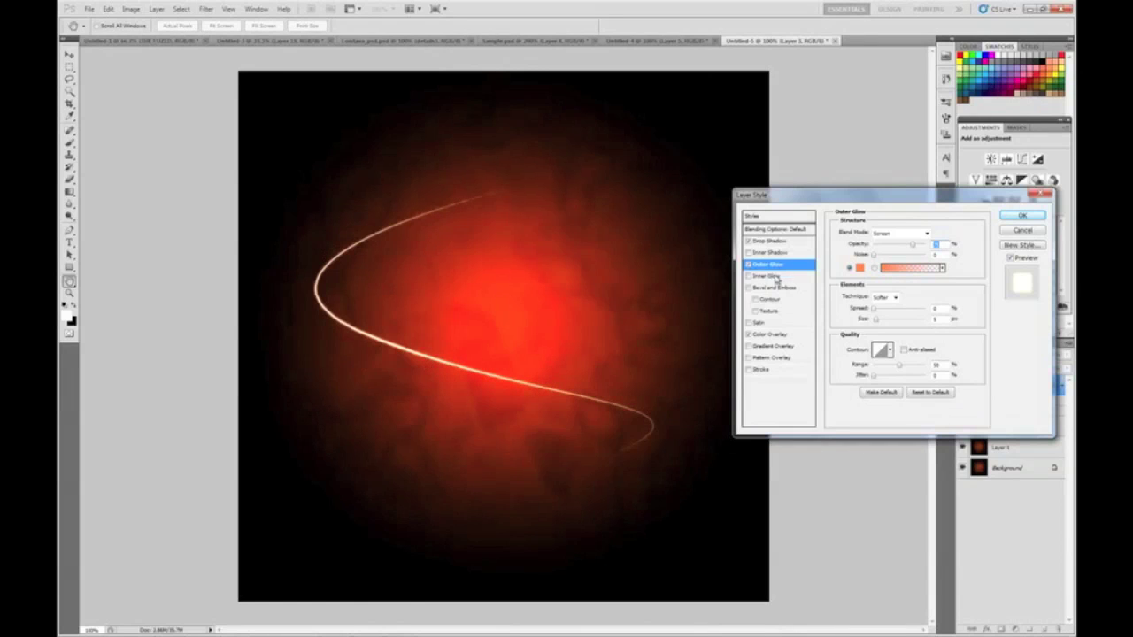
Set the outer glow size to 100 px, check the Color Overlay settings and apply the layer style.
left_click(933, 318)
type("100")
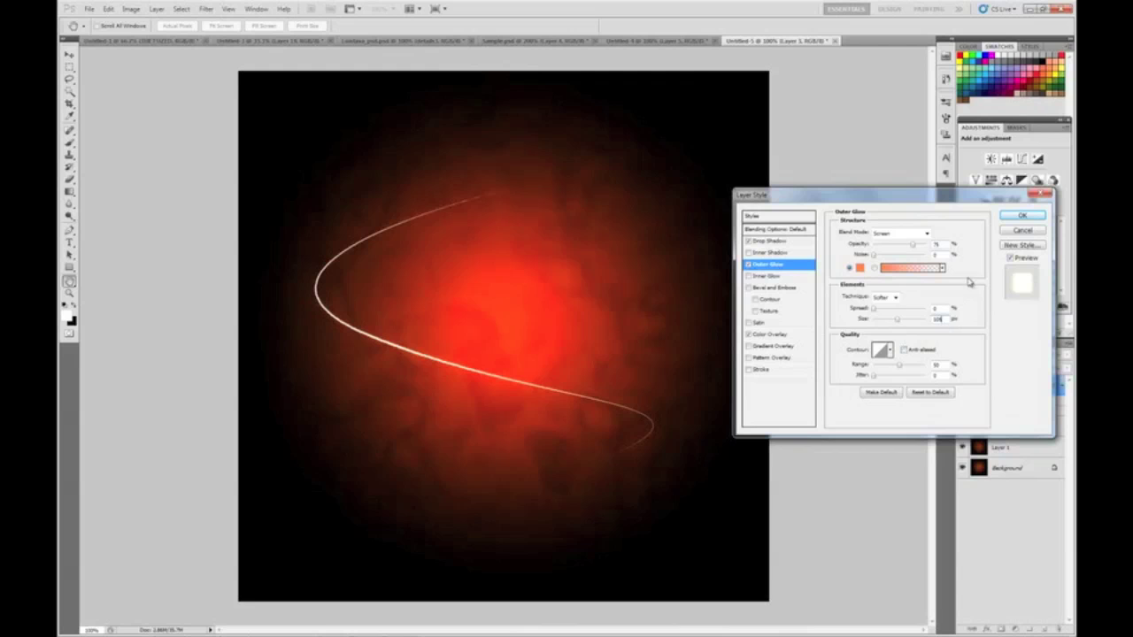
left_click(795, 335)
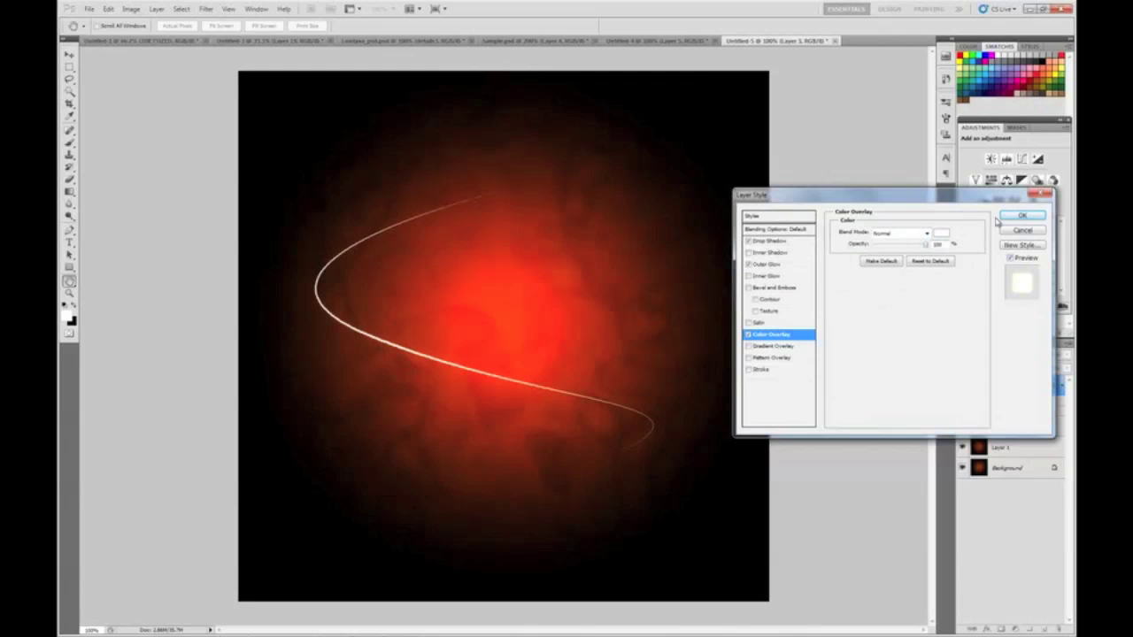
left_click(1022, 216)
key("v")
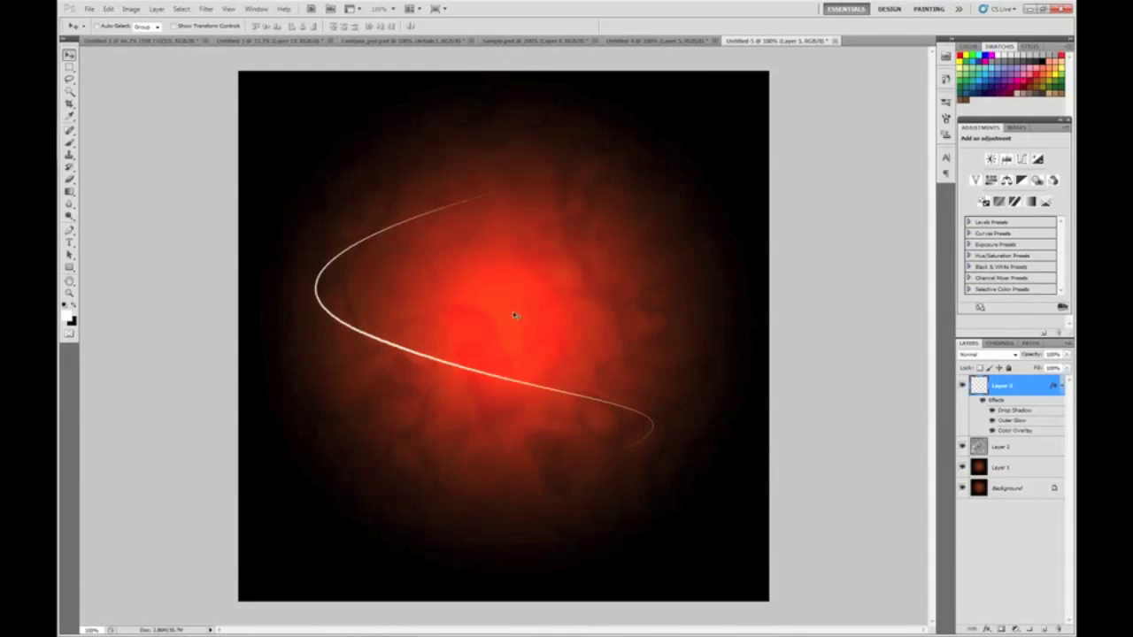
Add another layer and draw a second looping pen path that crosses the first light curve.
left_click(1043, 629)
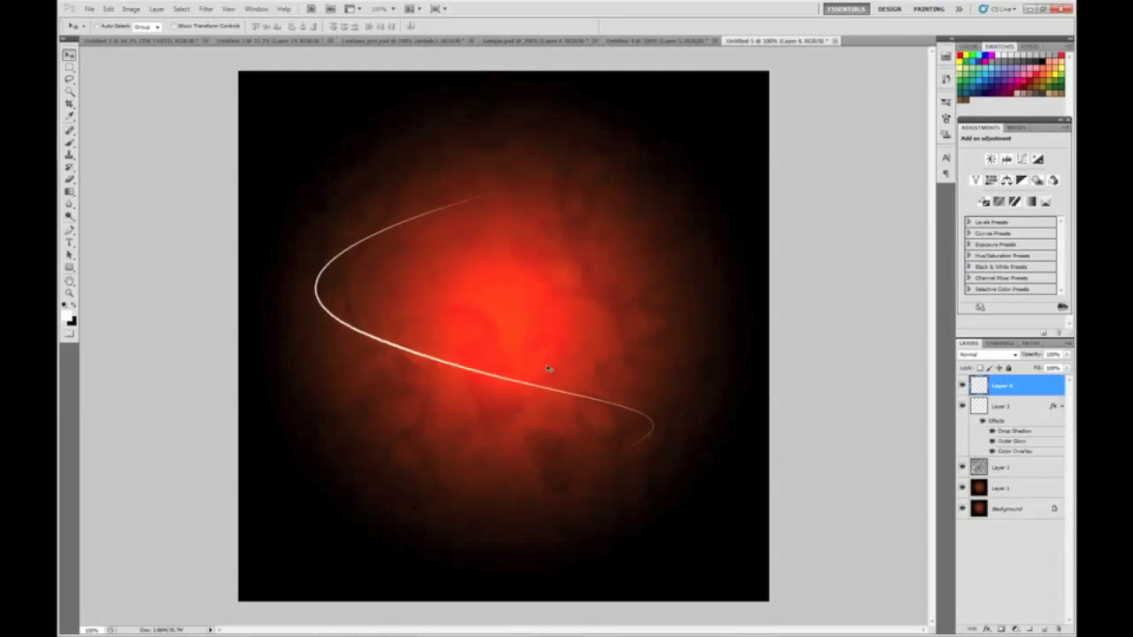
key("p")
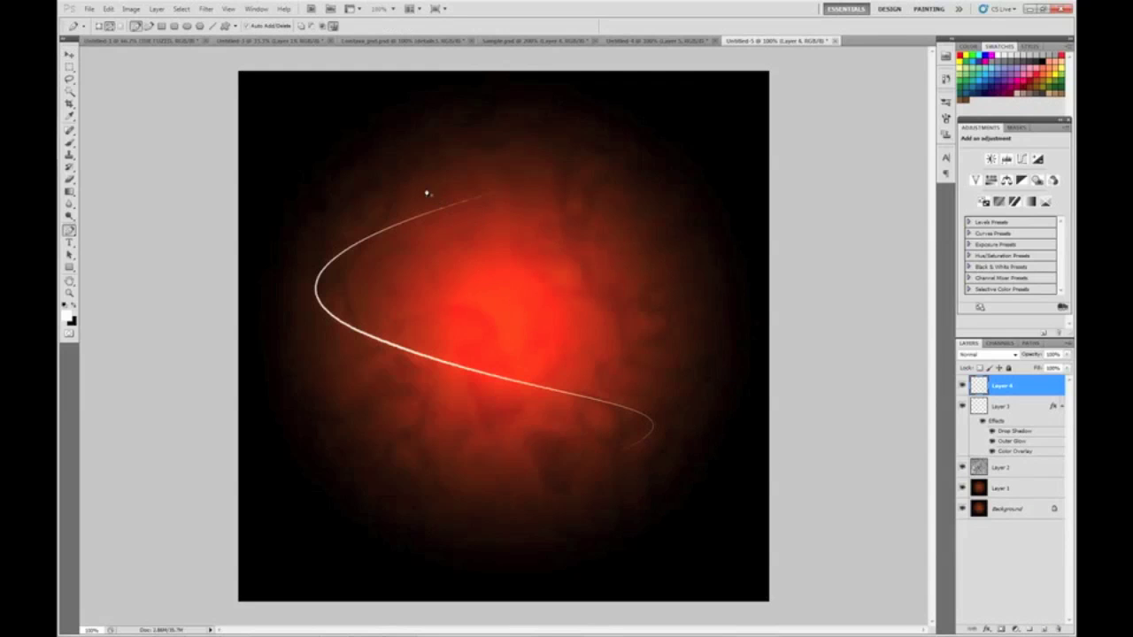
left_click(550, 240)
left_click_drag(443, 218, 442, 363)
left_click_drag(509, 422, 319, 580)
left_click_drag(390, 400, 438, 374)
Stroke the second path on Layer 4 and paste the first curve's layer style onto that layer.
right_click(468, 280)
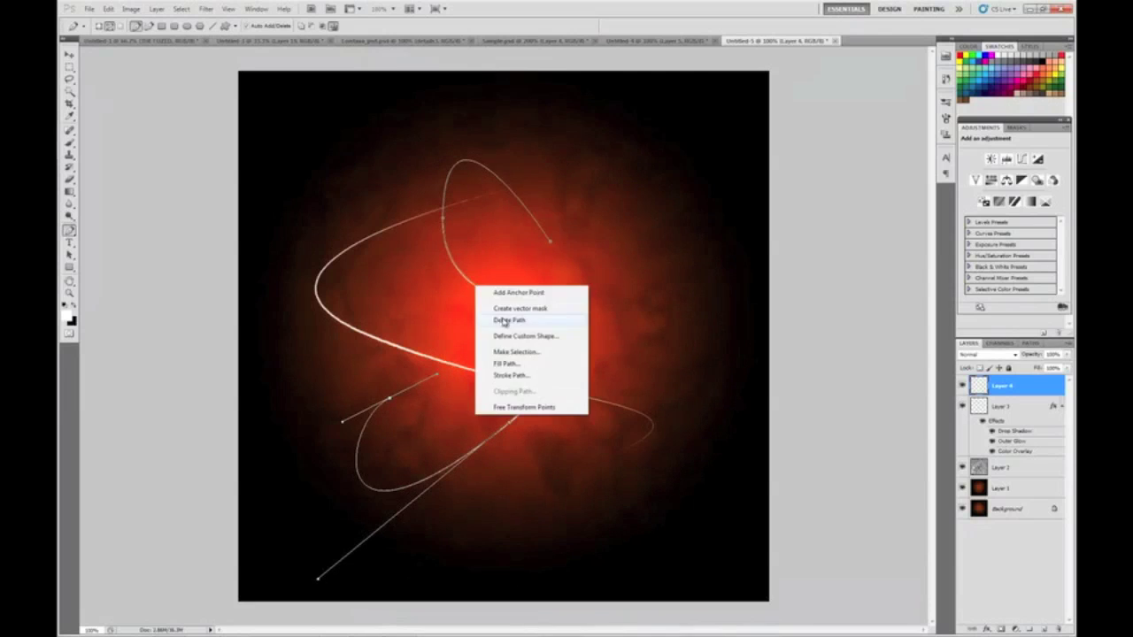
left_click(502, 369)
right_click(1002, 387)
left_click(974, 357)
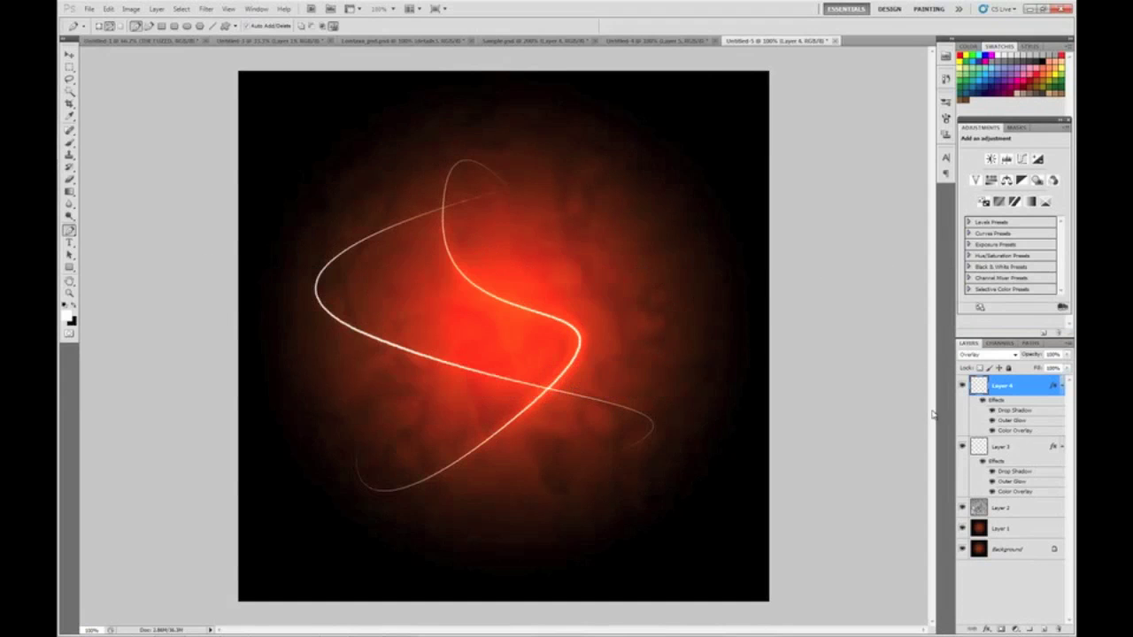
Add the text "THE RETIN ARTS" on a new layer and move it down and right over the light curves.
left_click(1043, 630)
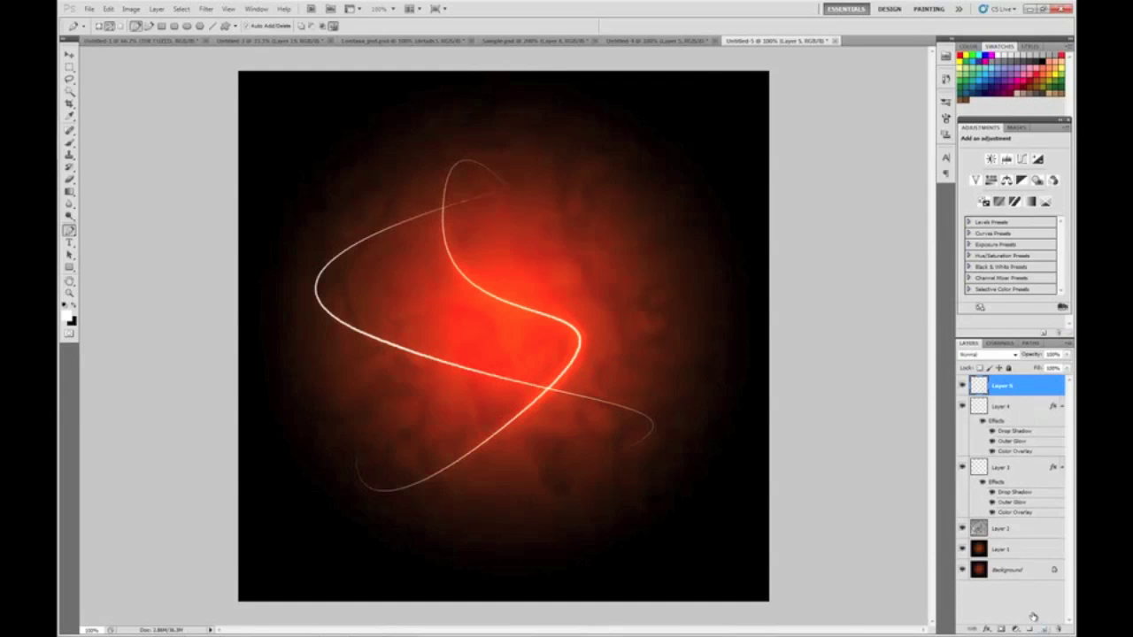
key("t")
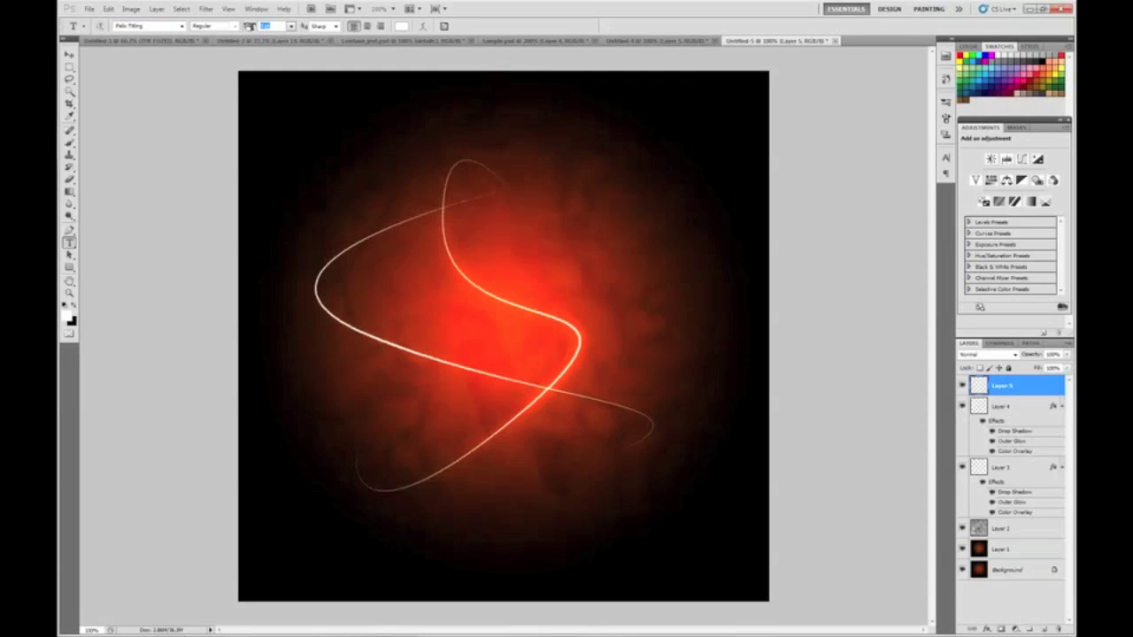
left_click_drag(327, 274, 688, 411)
type("TH")
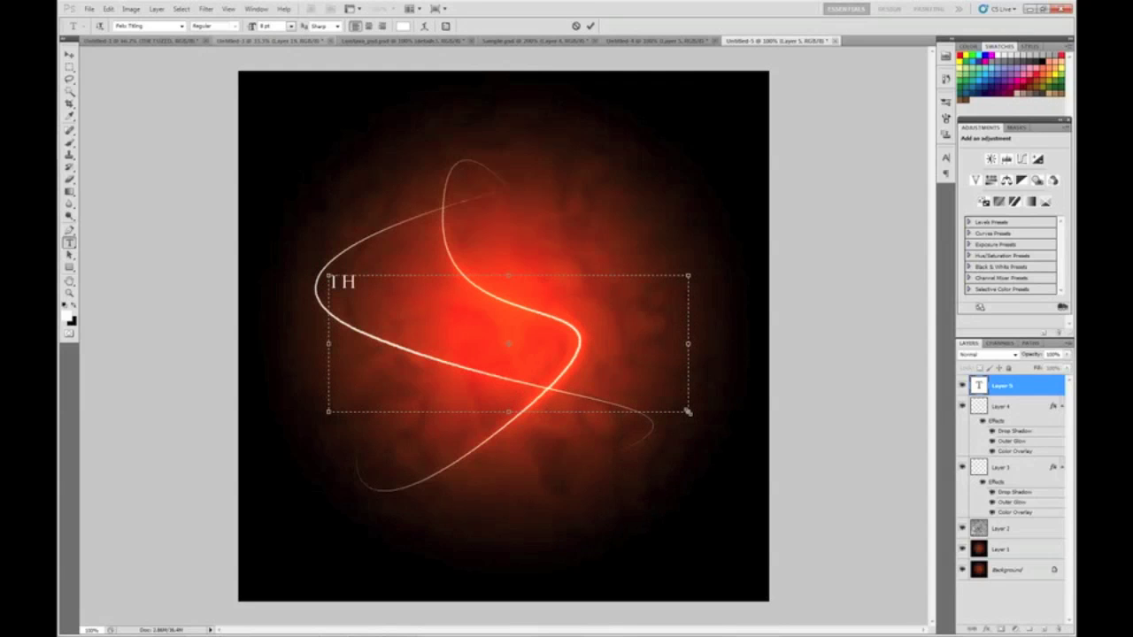
type("E RETIN ARTS")
left_click(69, 54)
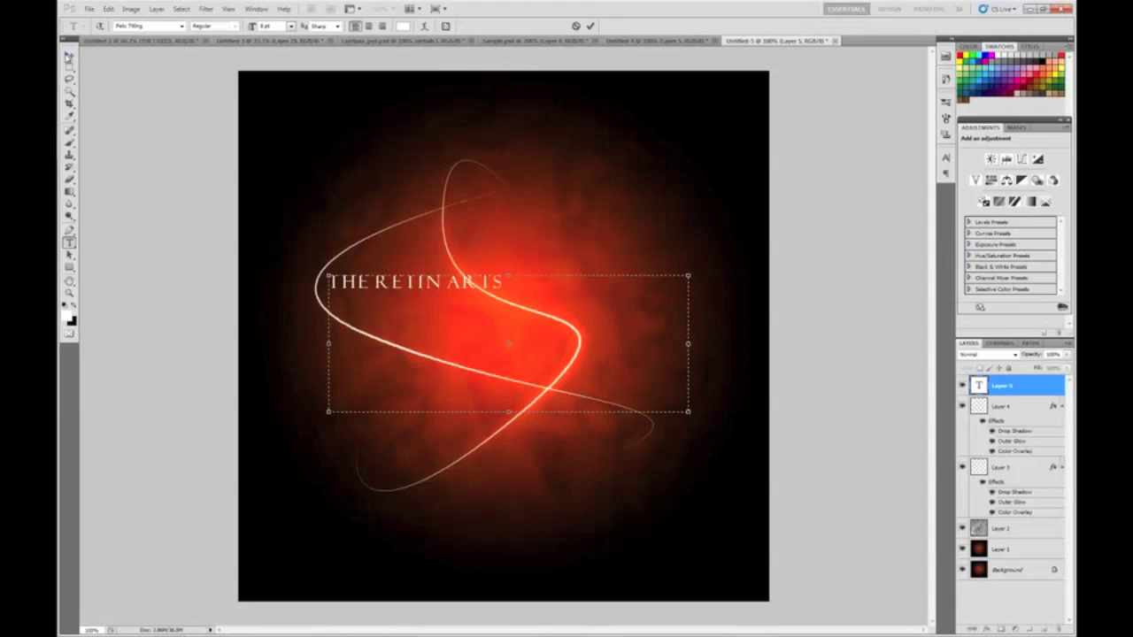
left_click_drag(839, 322, 866, 385)
Add a larger "Glow" text directly after "THE RETIN ARTS" and paste the curves' layer style onto it.
key("t")
left_click_drag(374, 189, 628, 299)
type("Glow")
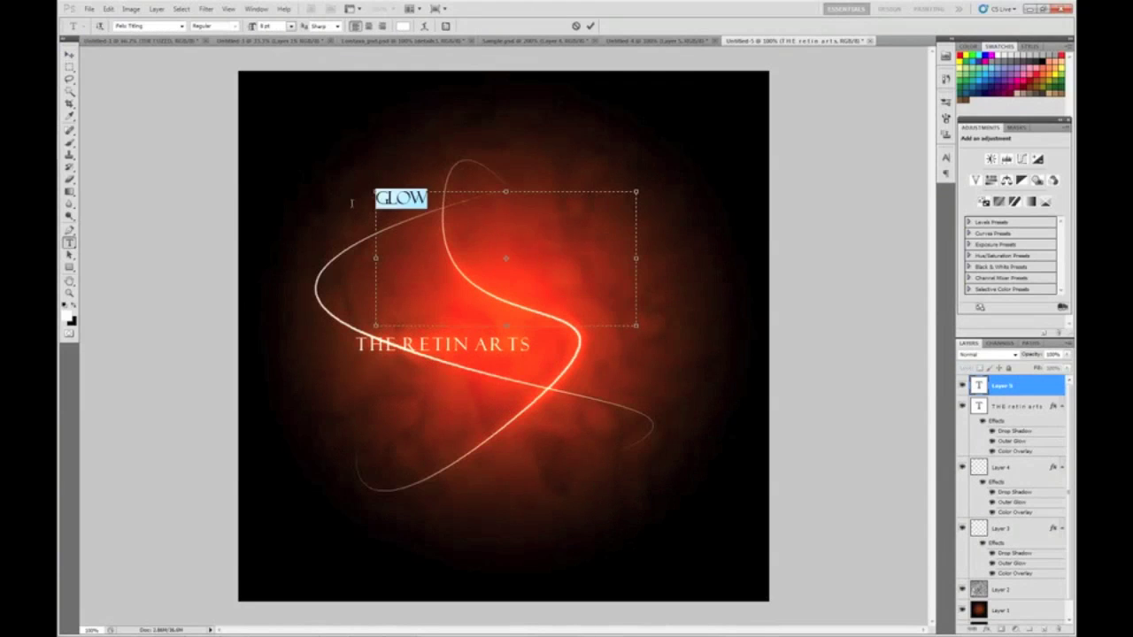
key("ctrl+Return")
left_click_drag(467, 200, 618, 342)
right_click(1018, 385)
left_click(1000, 372)
Add a small "FX" text as a superscript after "Glow" and paste the glow layer style onto it.
key("t")
left_click_drag(387, 215, 581, 328)
type("FX")
key("ctrl+Return")
left_click(69, 54)
left_click_drag(408, 225, 664, 339)
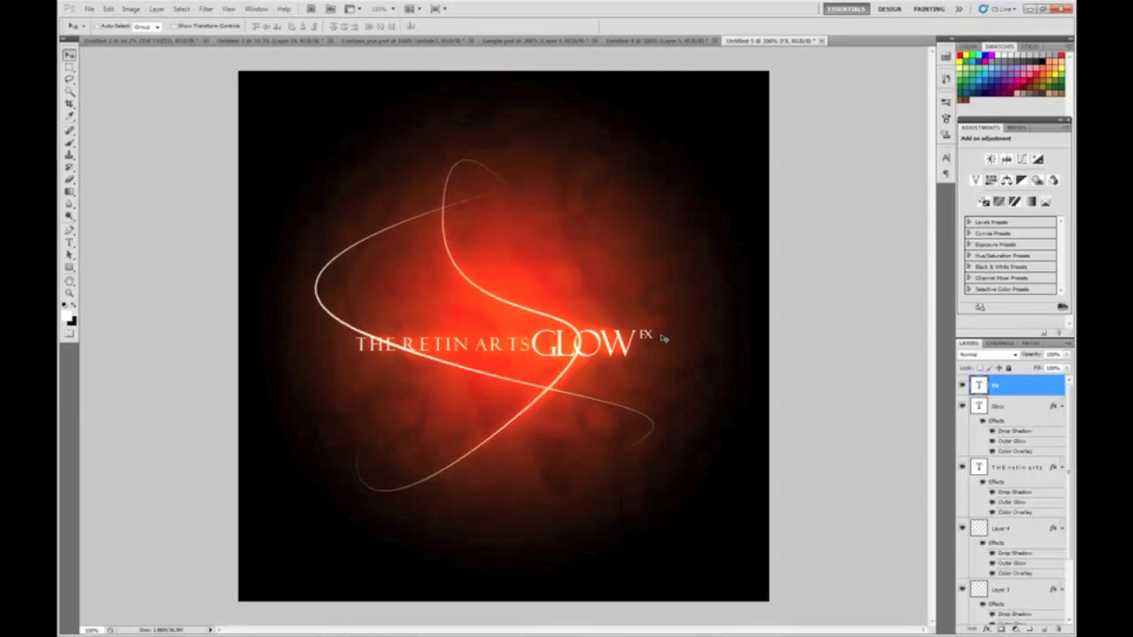
right_click(1029, 385)
left_click(1005, 365)
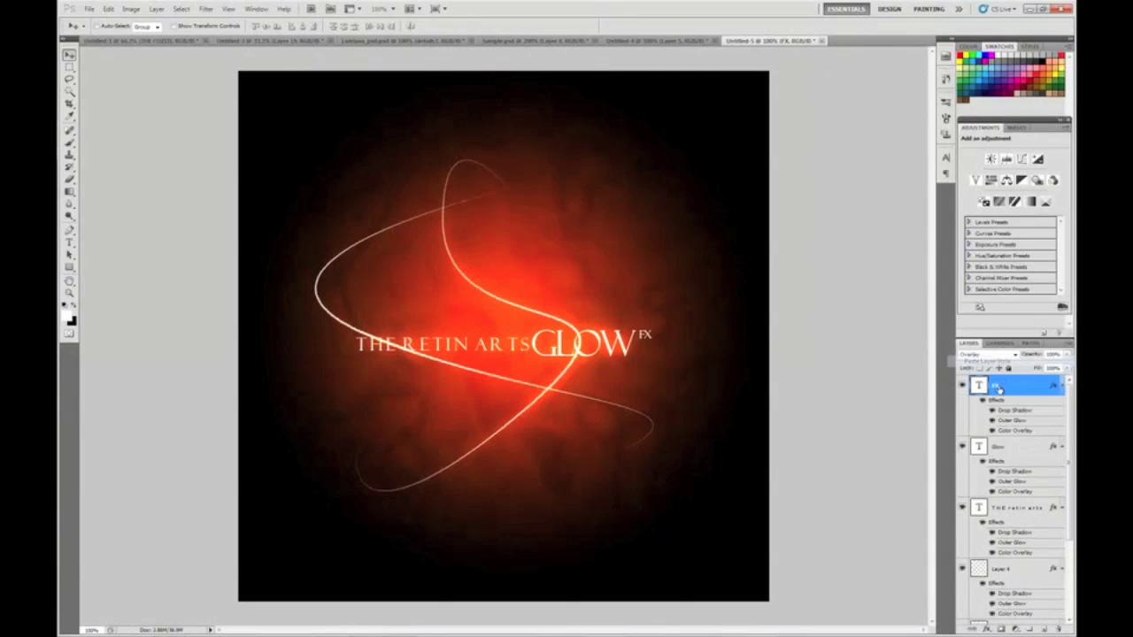
Select the three text layers together and try shifting them left, right, up and down across the artwork.
left_click(1005, 506, "shift")
key("Left")
key("Left")
key("Left")
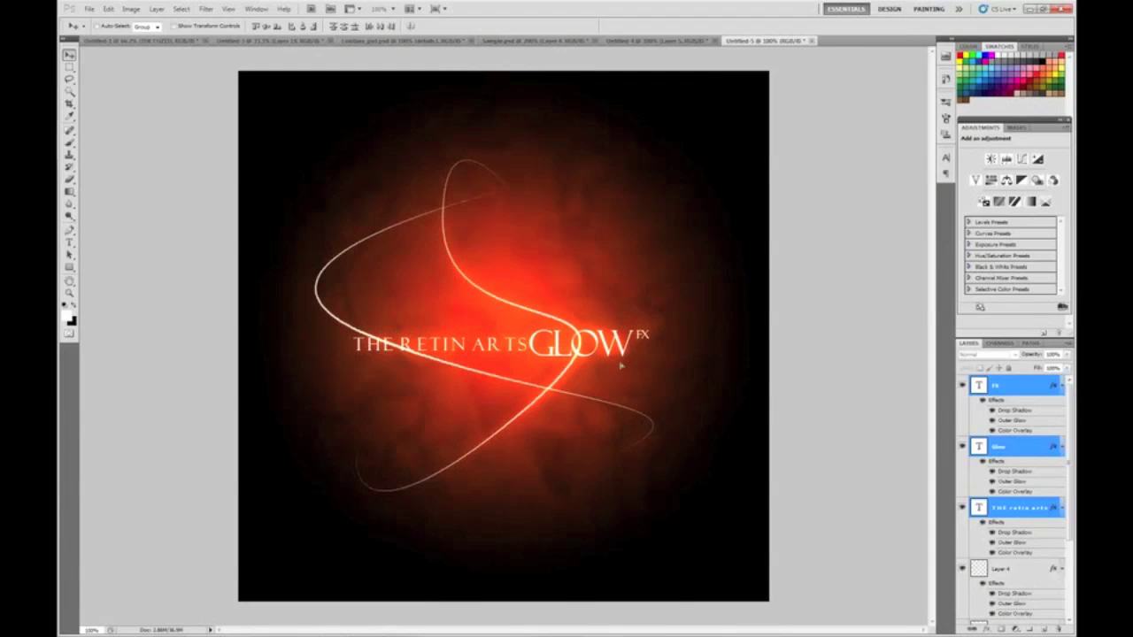
key("shift+Right")
key("shift+Right")
key("shift+Right")
key("shift+Right")
key("shift+Right")
key("shift+Right")
key("shift+Right")
key("shift+Up")
key("shift+Left")
key("shift+Left")
key("shift+Left")
key("shift+Left")
key("shift+Left")
key("shift+Left")
key("shift+Left")
key("shift+Down")
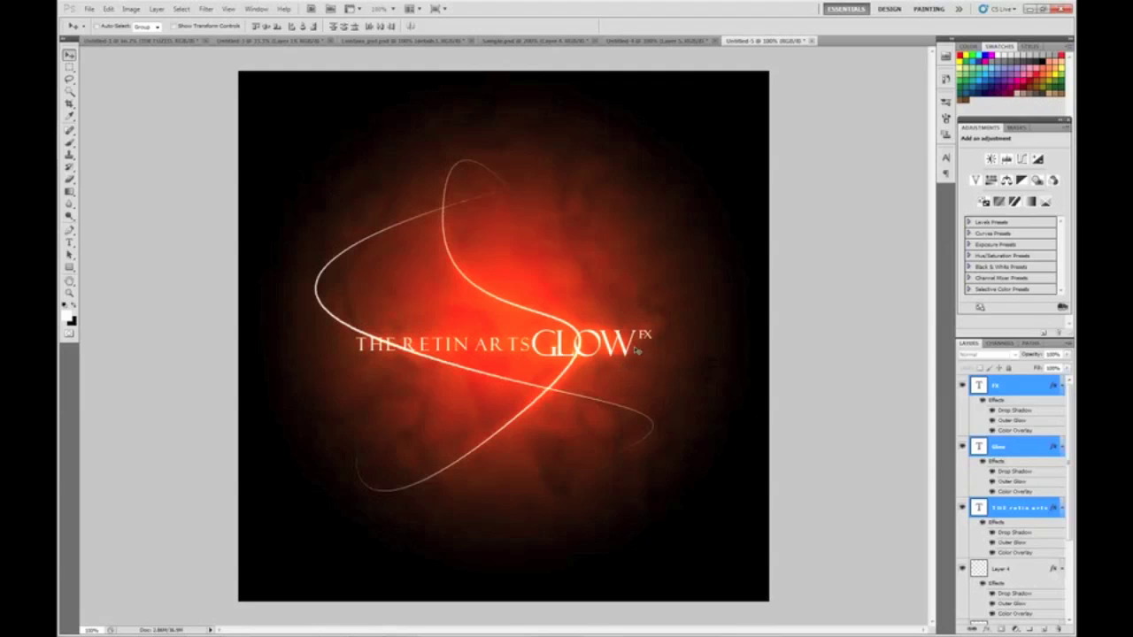
Add a new layer above the FX text and set the foreground colour to blue (#0500da) and the background colour to white.
left_click(1018, 388)
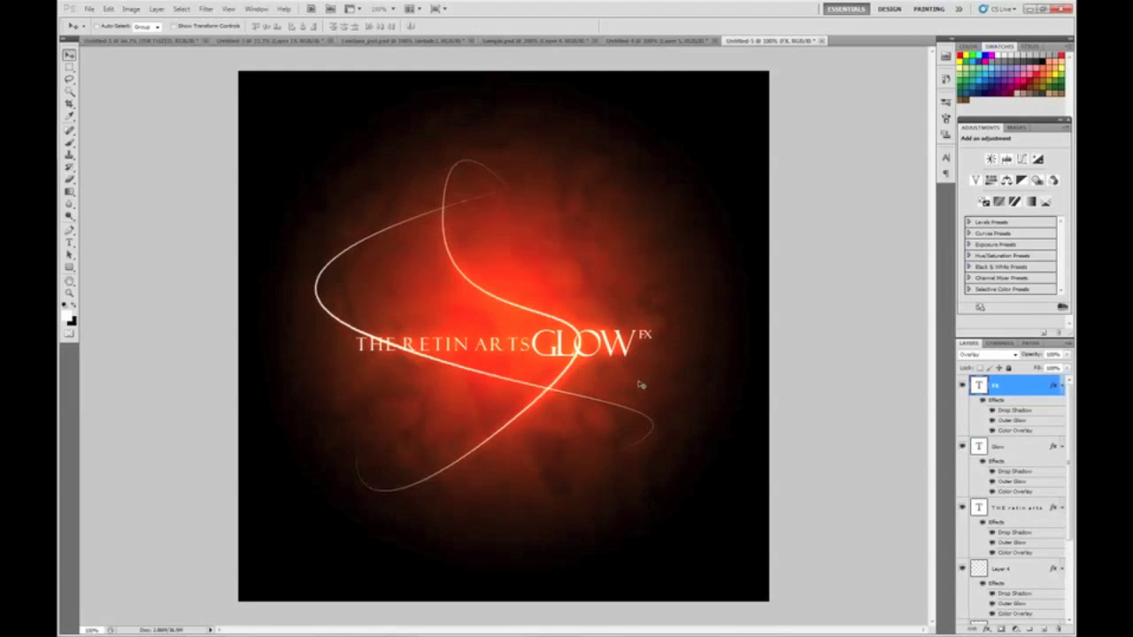
left_click(1047, 630)
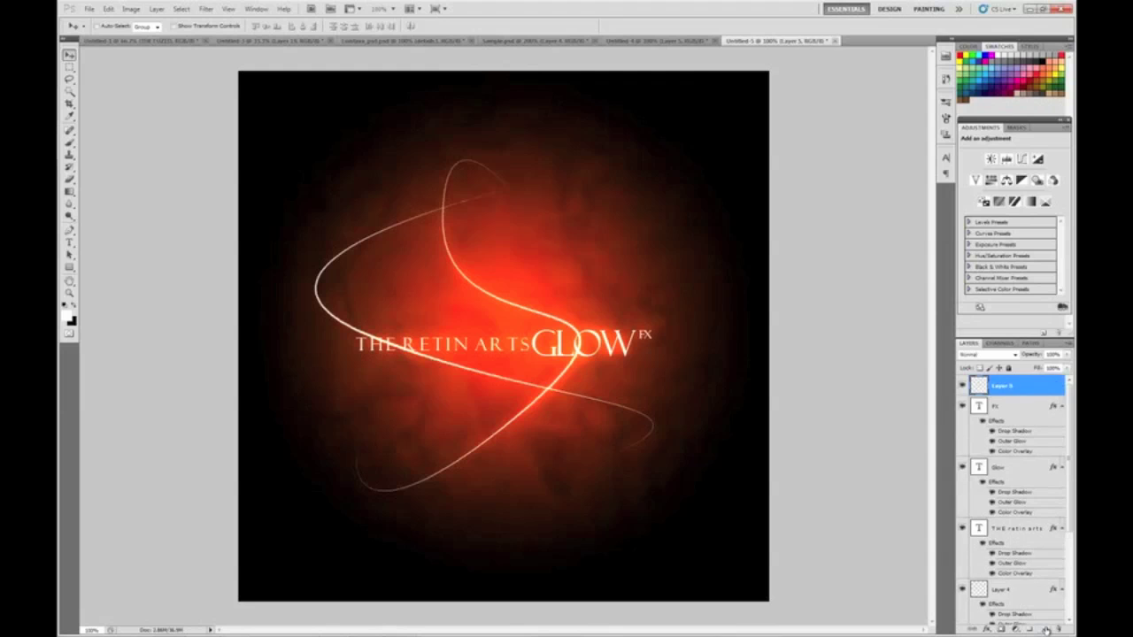
left_click(70, 281)
left_click(68, 316)
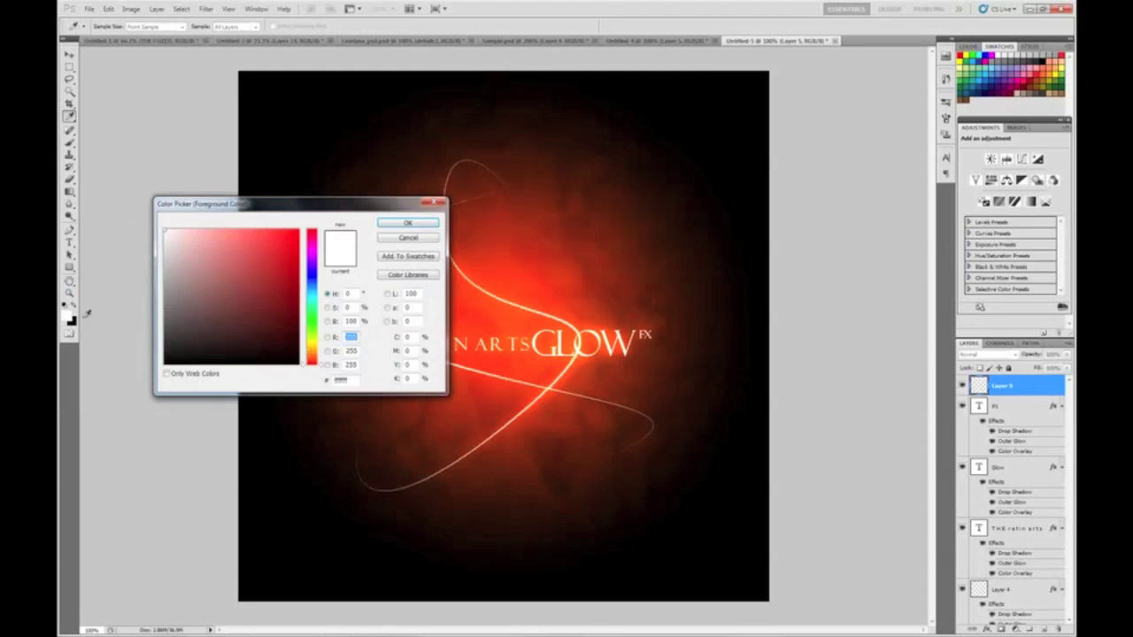
left_click(311, 272)
left_click_drag(314, 271, 299, 248)
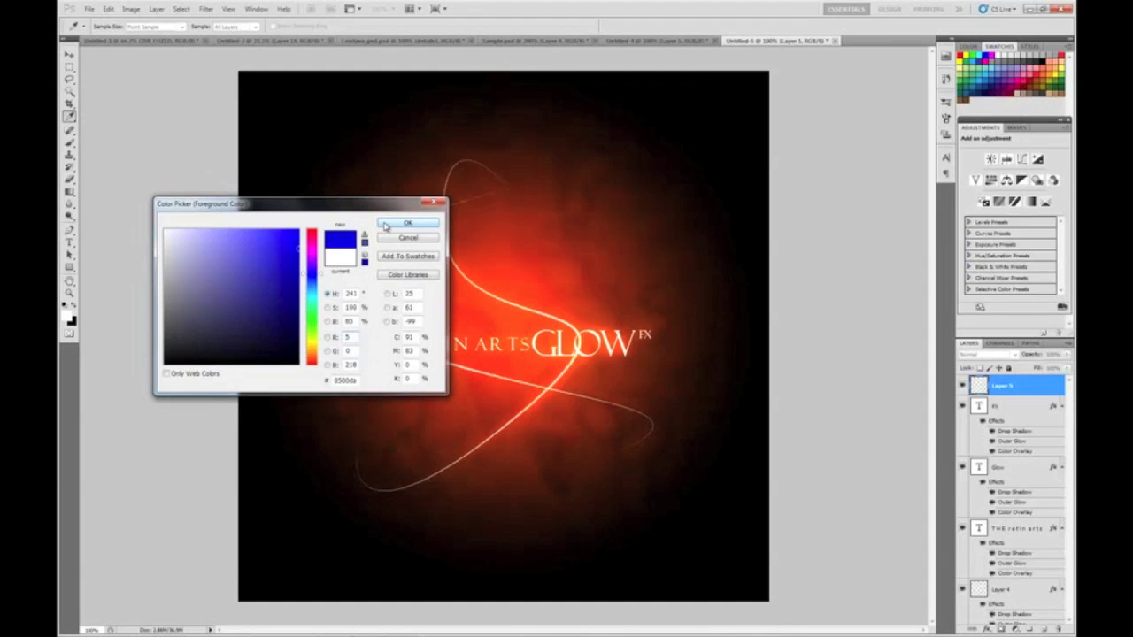
left_click(406, 224)
left_click(72, 321)
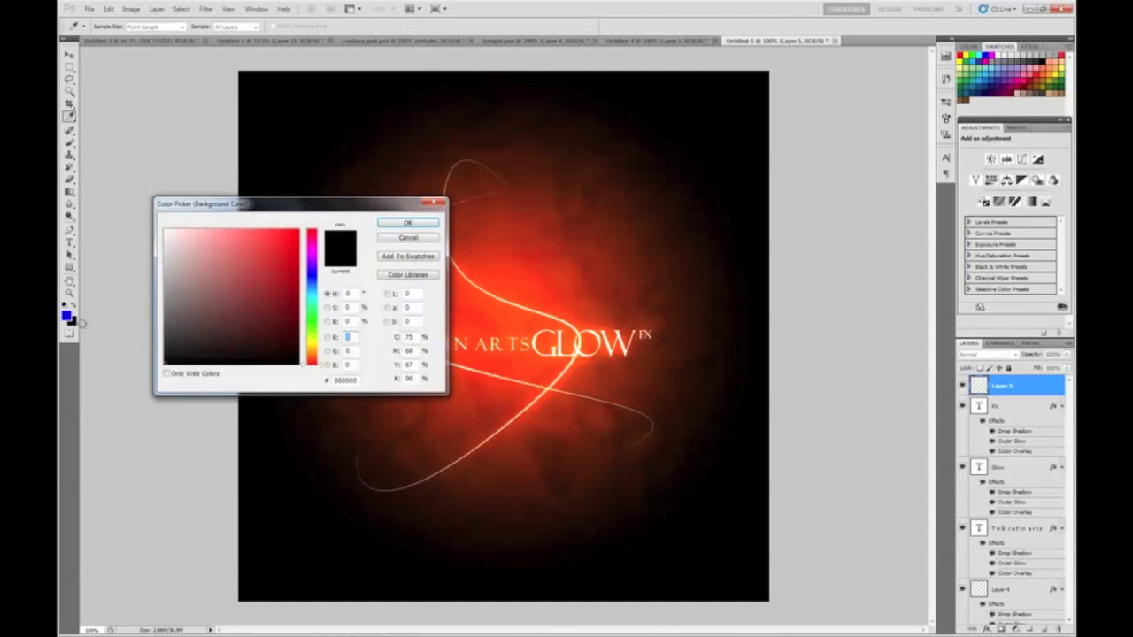
left_click(407, 224)
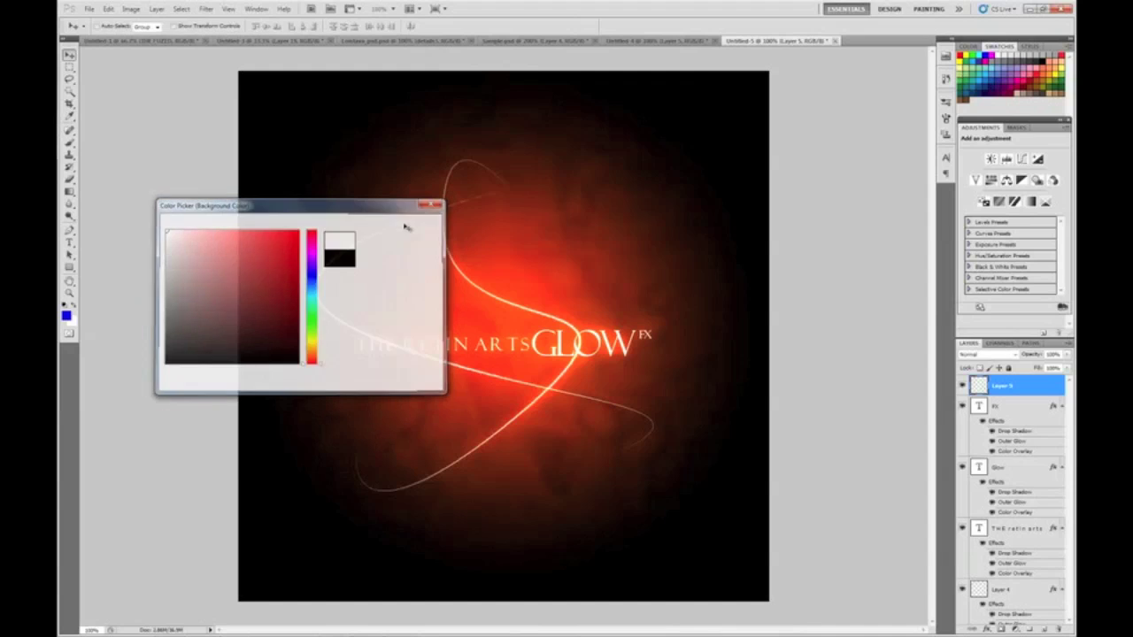
Draw a radial blue-to-white gradient from the canvas's upper-left corner and set its layer to Color blending at 50% opacity.
left_click(71, 192)
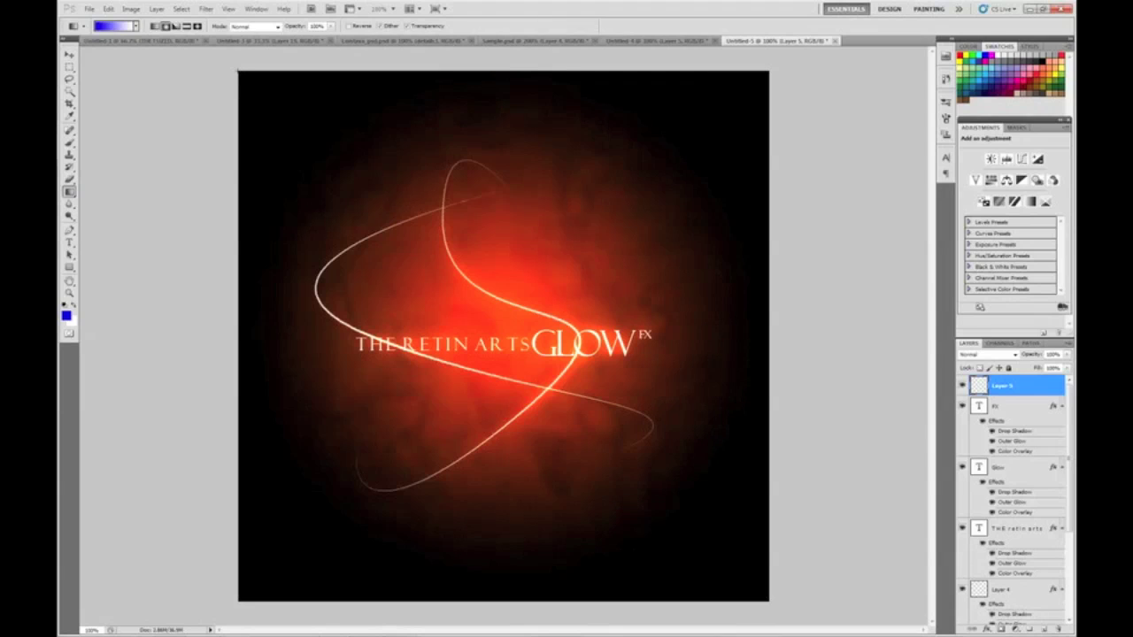
left_click_drag(239, 72, 434, 266)
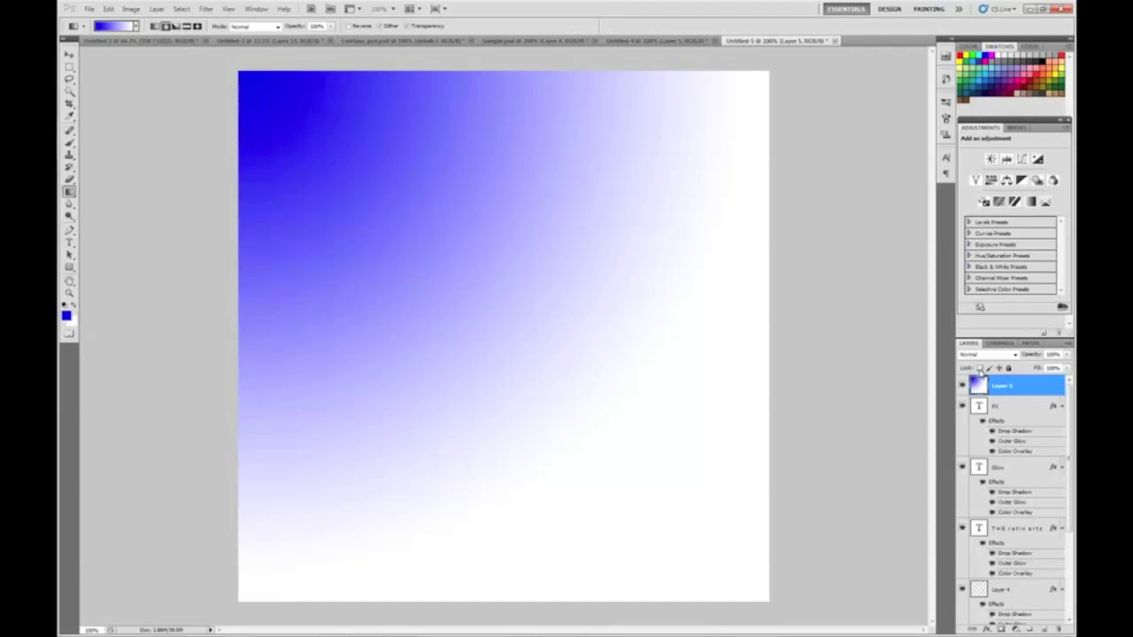
left_click(984, 354)
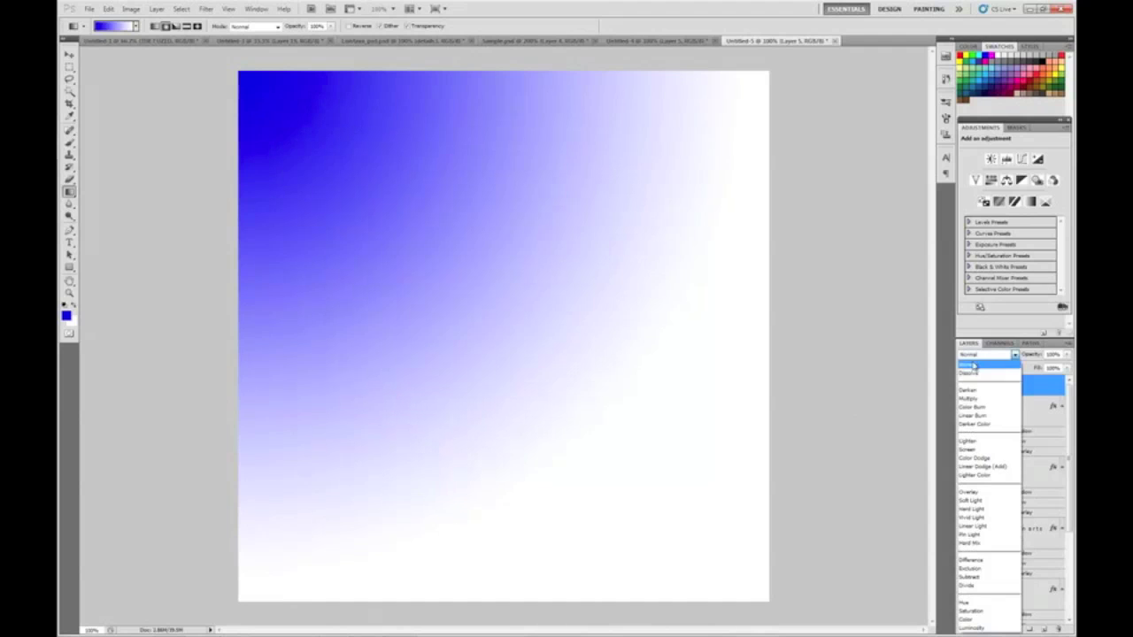
left_click(975, 619)
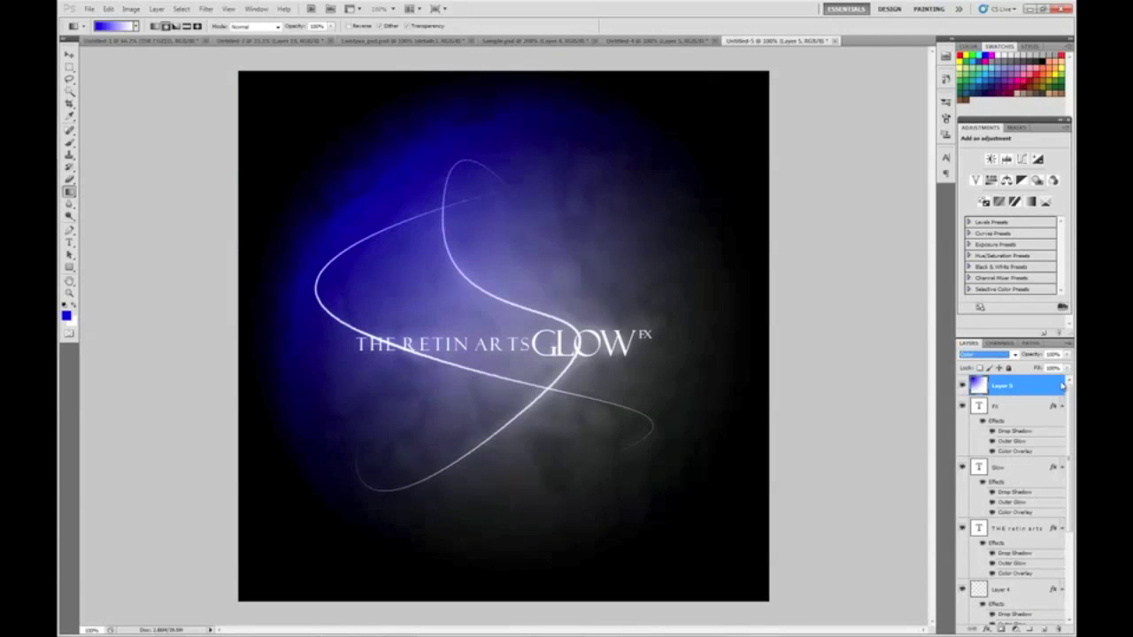
left_click(1053, 355)
type("10")
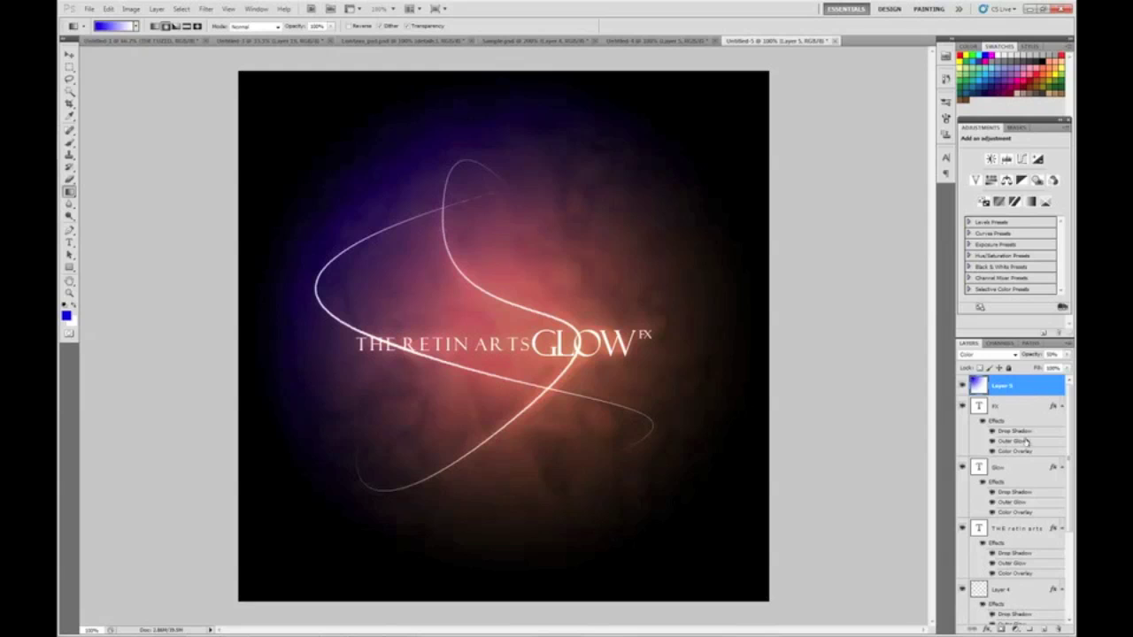
On another new layer, draw a radial magenta (#da00d7) to white gradient from the canvas's lower-right corner past its centre.
left_click(1048, 629)
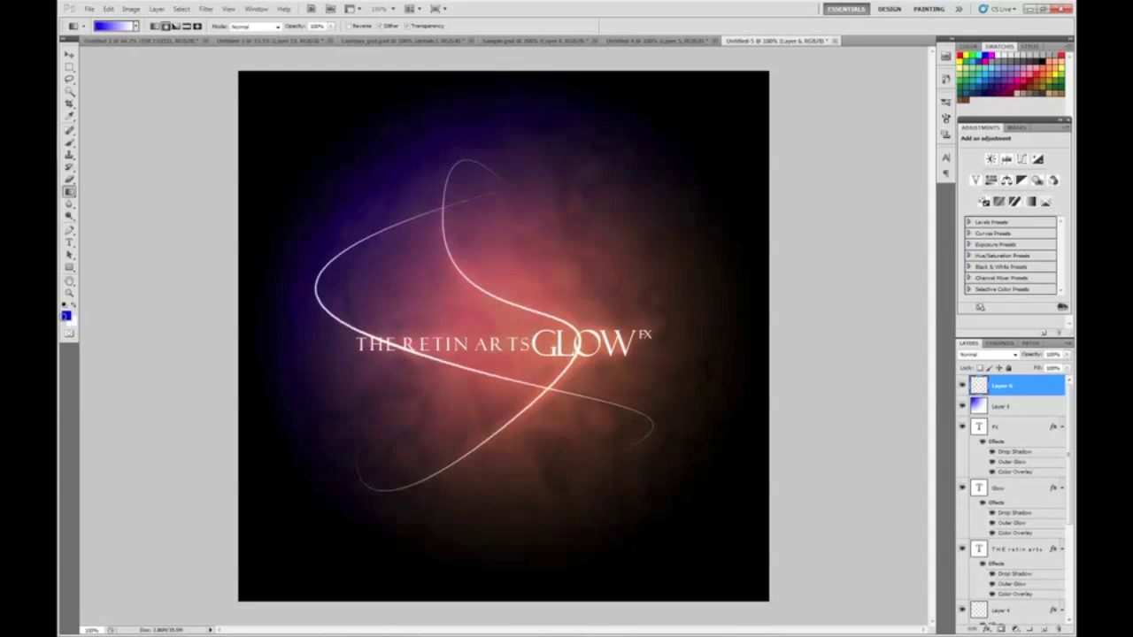
left_click(66, 314)
left_click_drag(311, 274, 311, 250)
left_click(401, 224)
left_click_drag(768, 600, 587, 420)
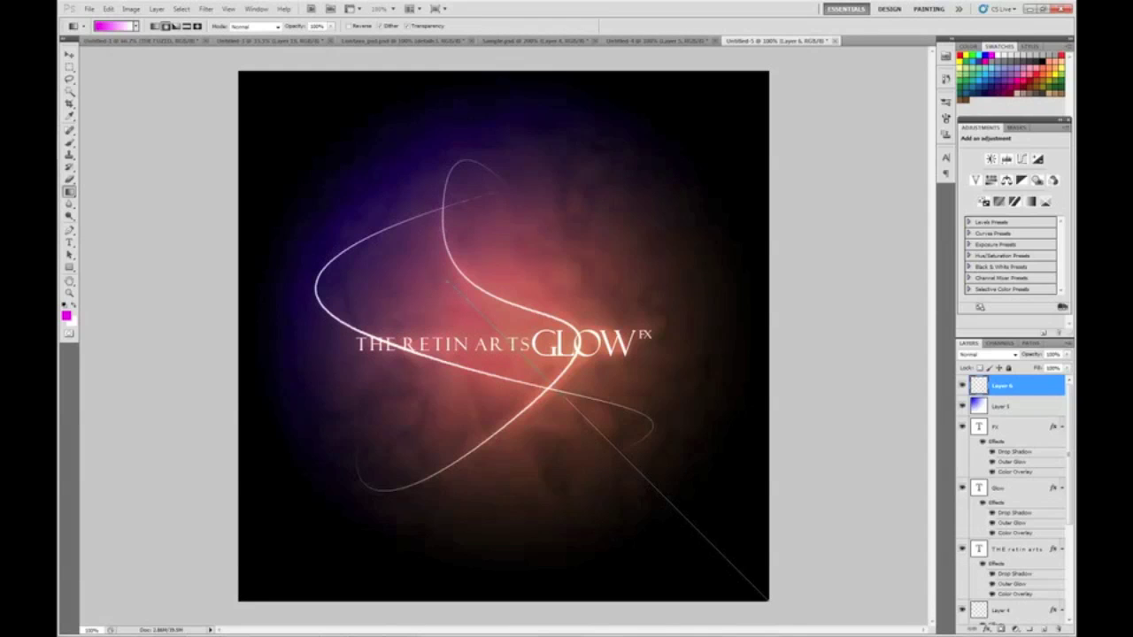
left_click_drag(444, 277, 445, 277)
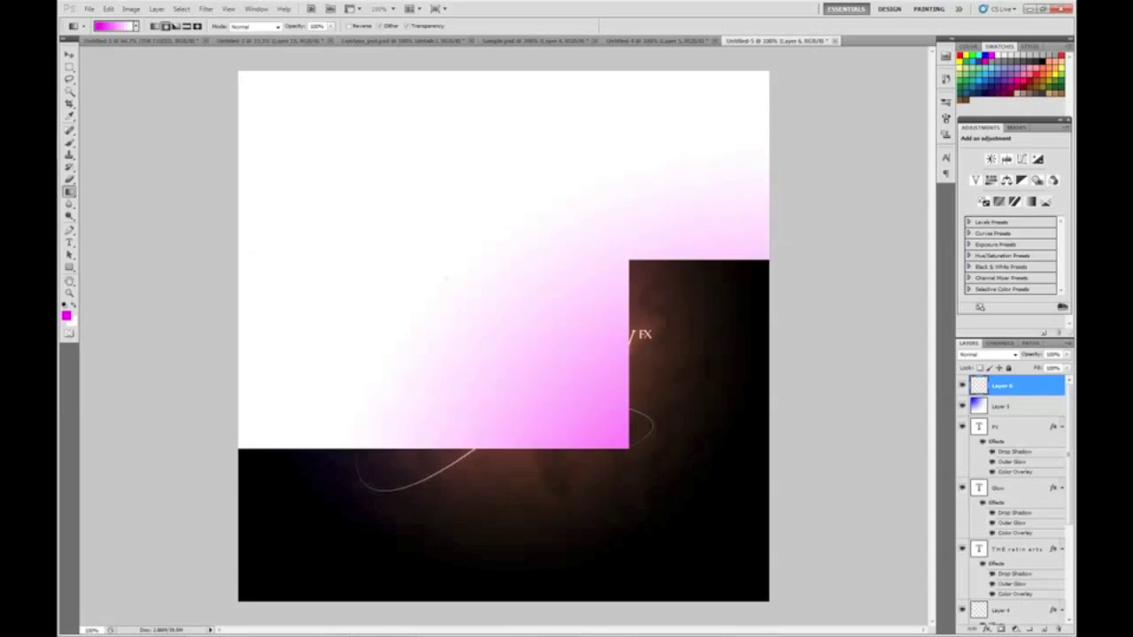
Set the magenta gradient layer to Color blend mode at 50% opacity.
left_click(1004, 356)
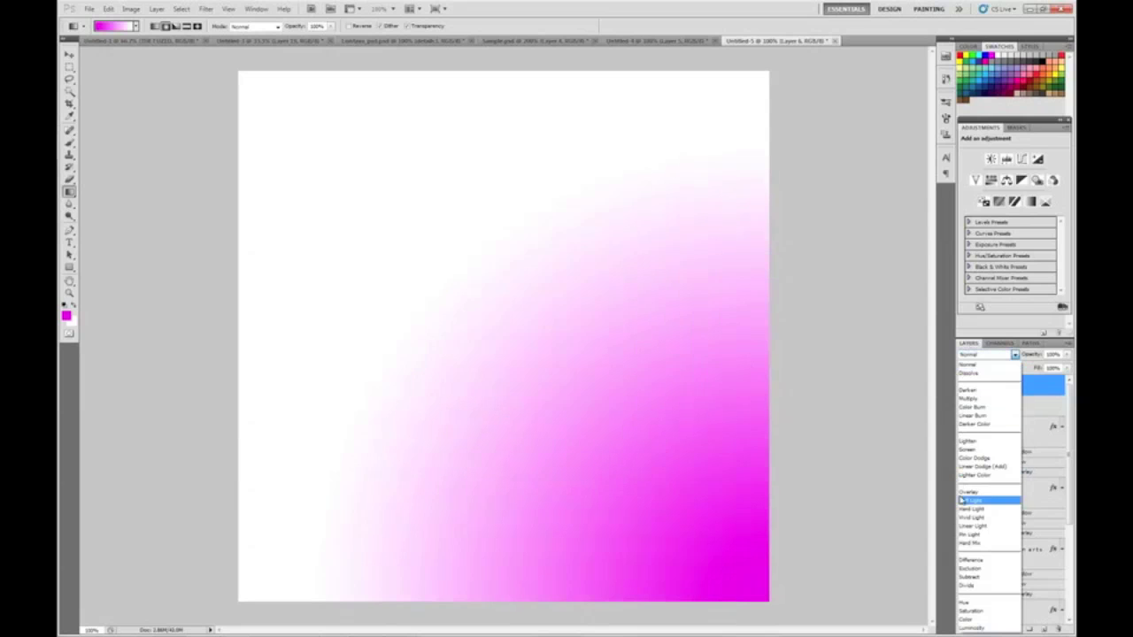
left_click(974, 619)
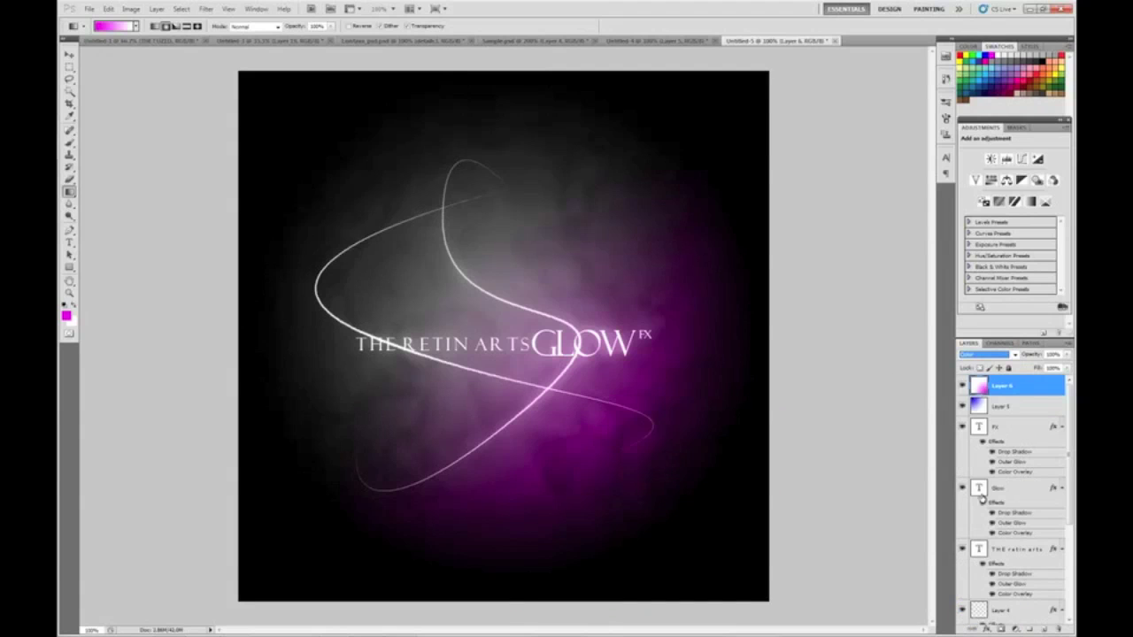
left_click(1057, 354)
type("50")
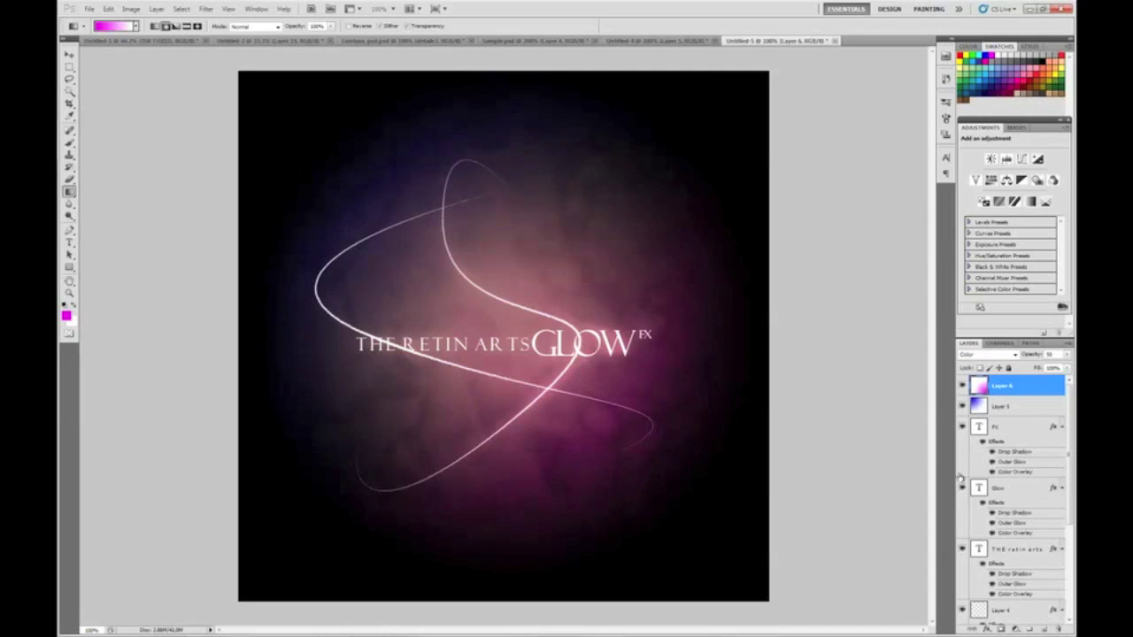
Add a third new layer on top and set the foreground colour to yellow (#fffc00).
left_click(1044, 630)
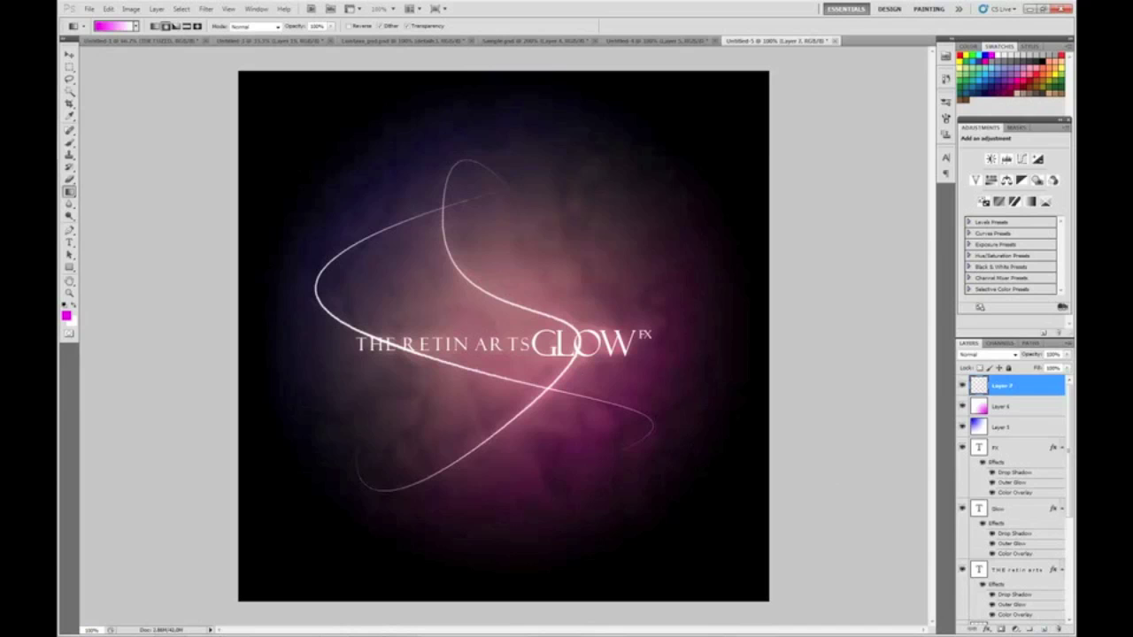
left_click(66, 315)
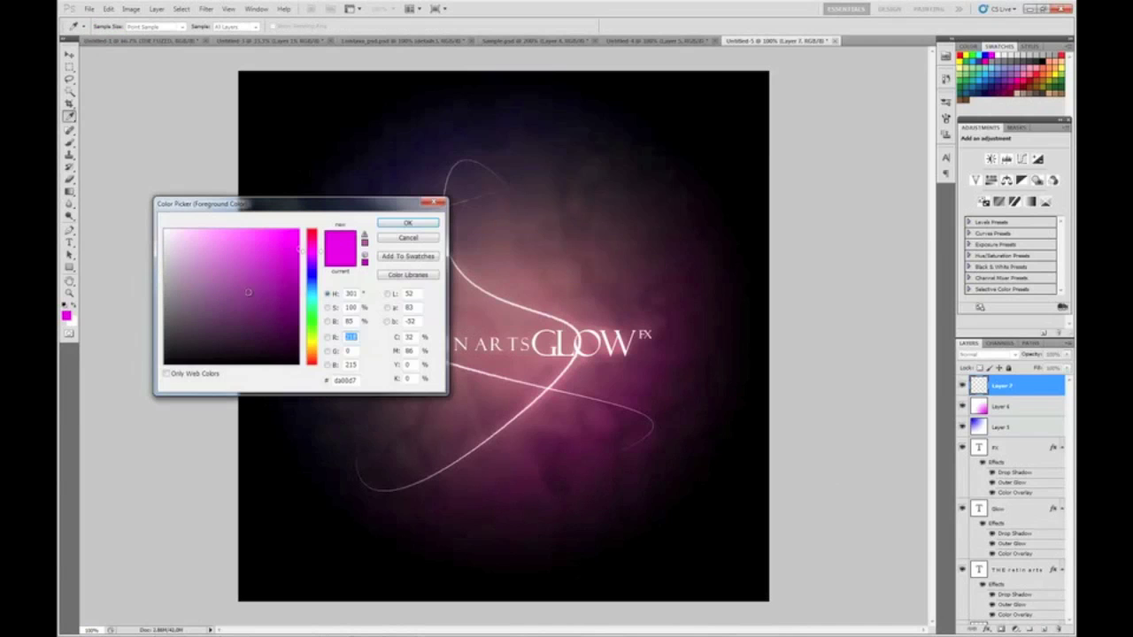
left_click(311, 344)
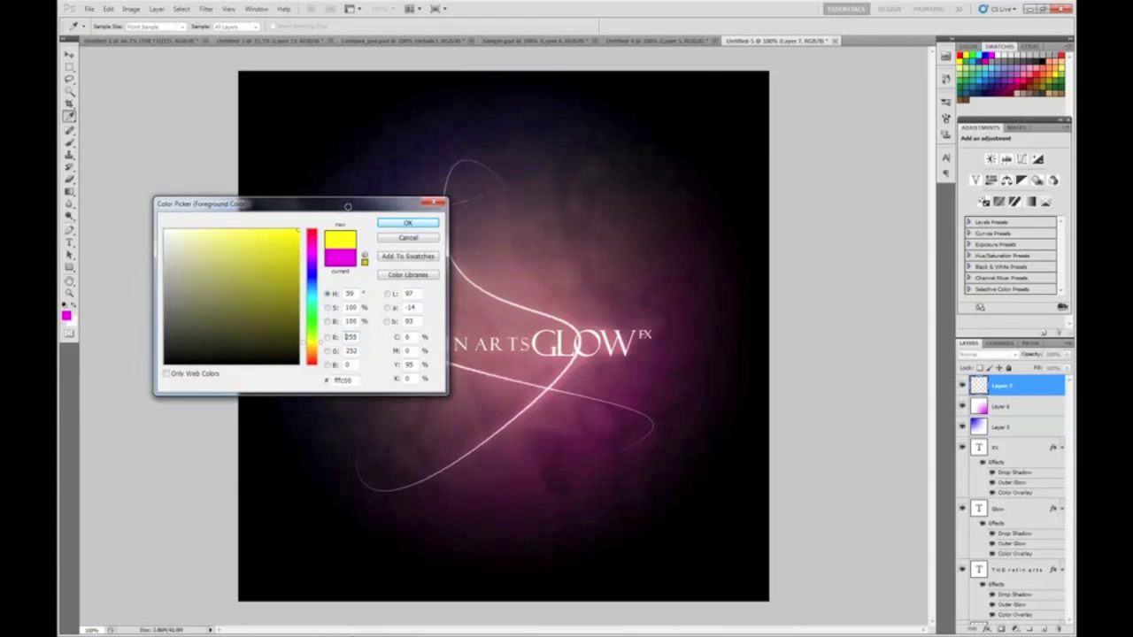
left_click(390, 224)
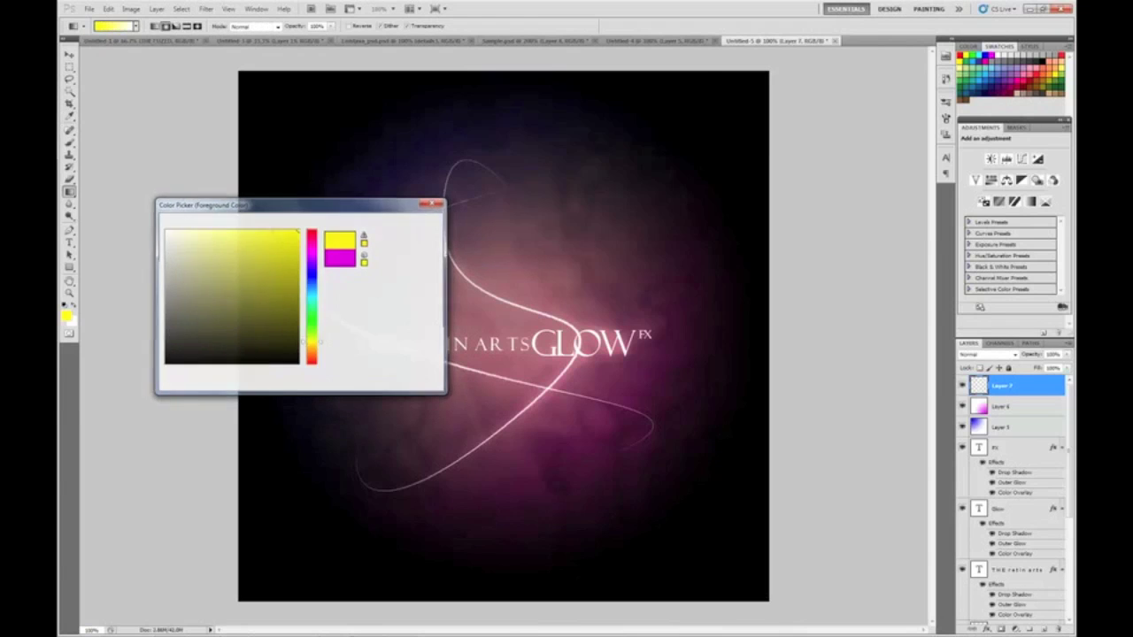
Choose the Foreground to Transparent gradient and draw it radially from the canvas's lower-left corner toward the upper right.
left_click(114, 26)
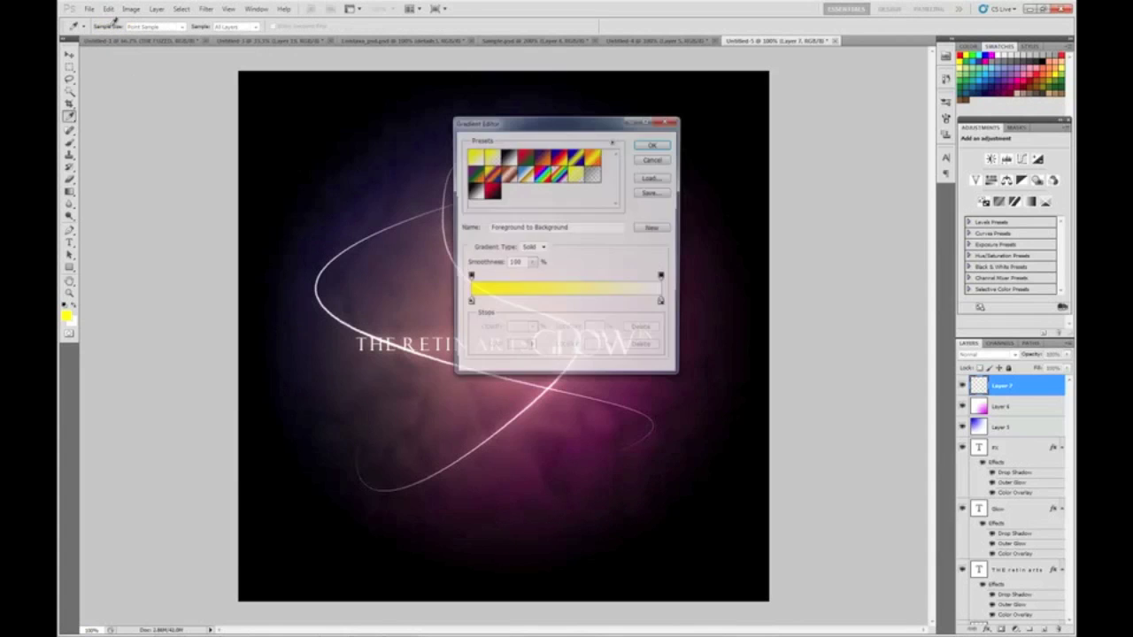
left_click(492, 158)
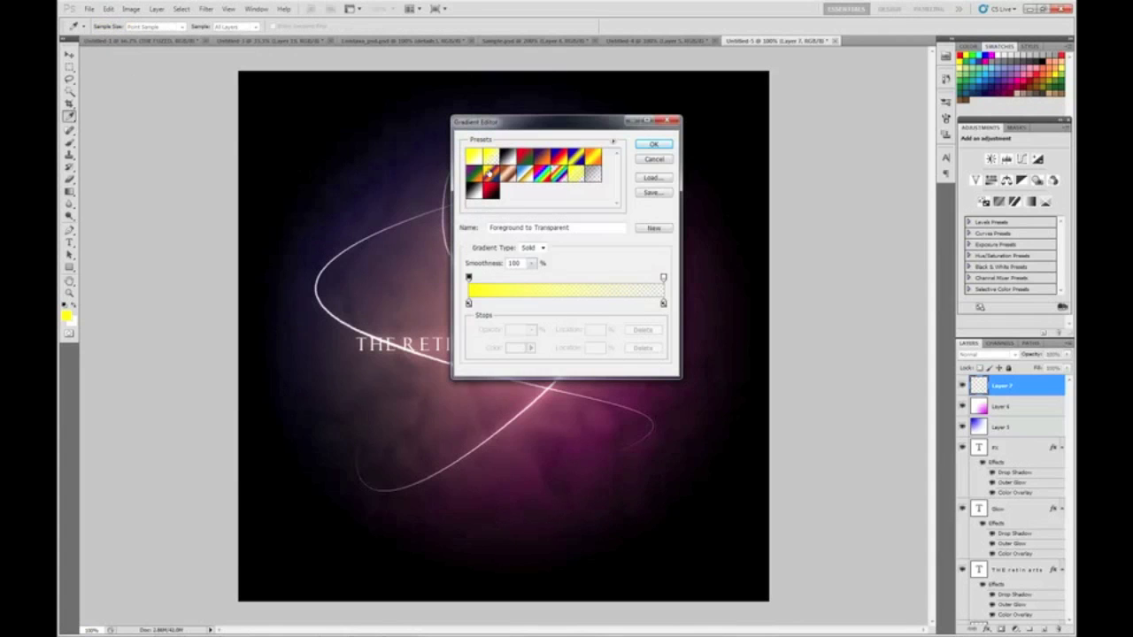
left_click(649, 145)
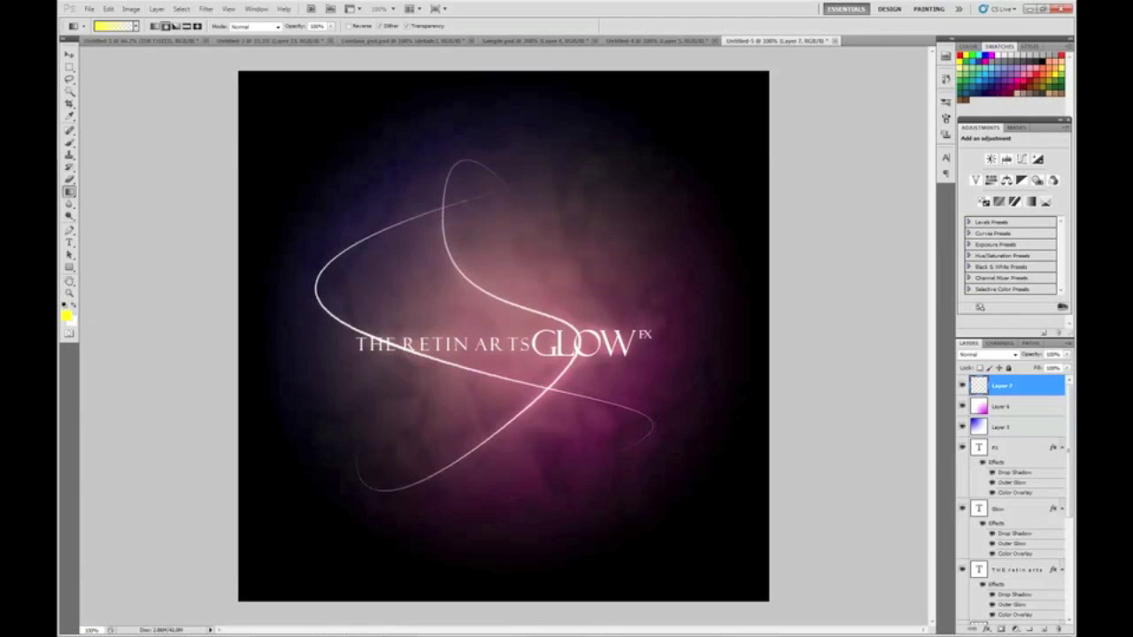
left_click_drag(256, 585, 626, 237)
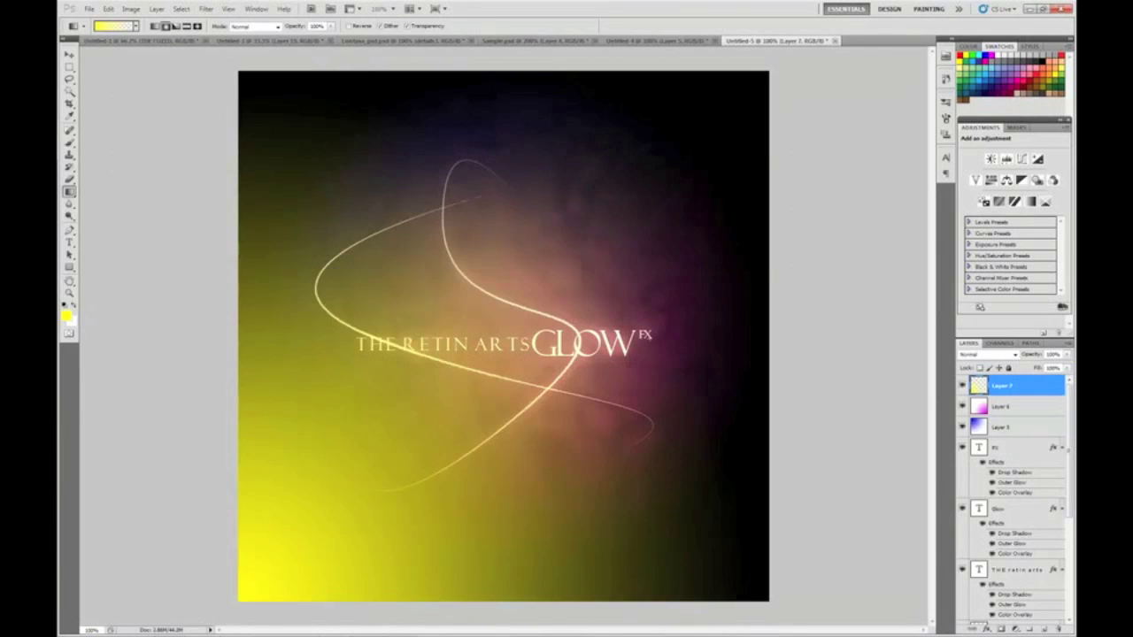
Set the yellow gradient layer to Color blend mode at 50% opacity.
left_click(1009, 355)
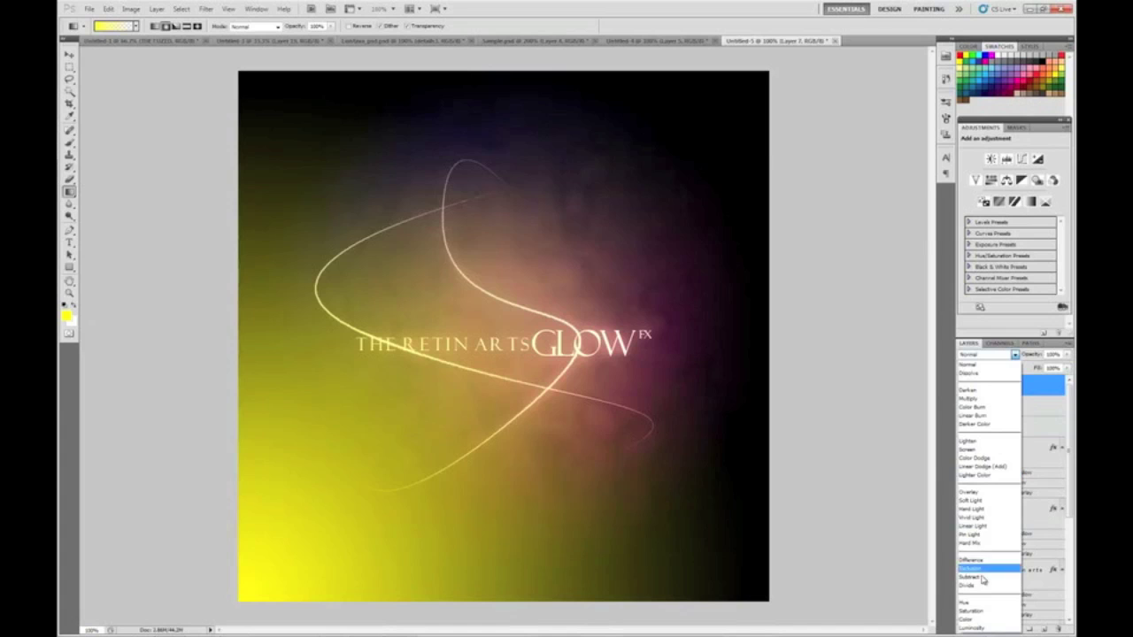
left_click(983, 605)
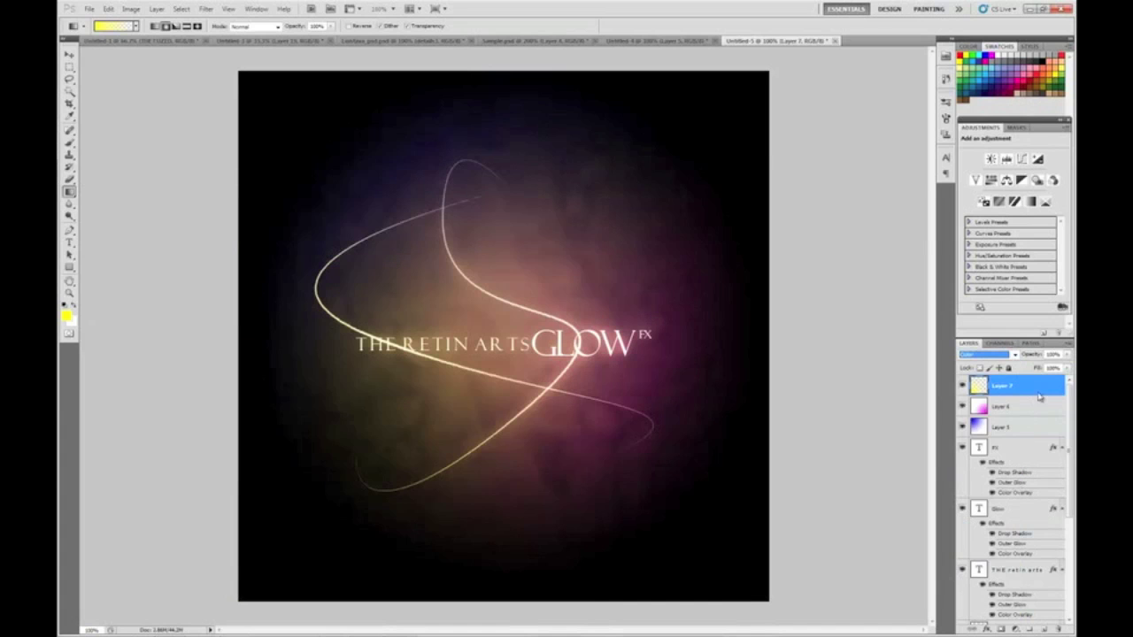
left_click(1054, 354)
type("50")
Move the three gradient layers together between Layer 2 and Layer 1, and switch to the Untitled-4 document.
left_click(1027, 428)
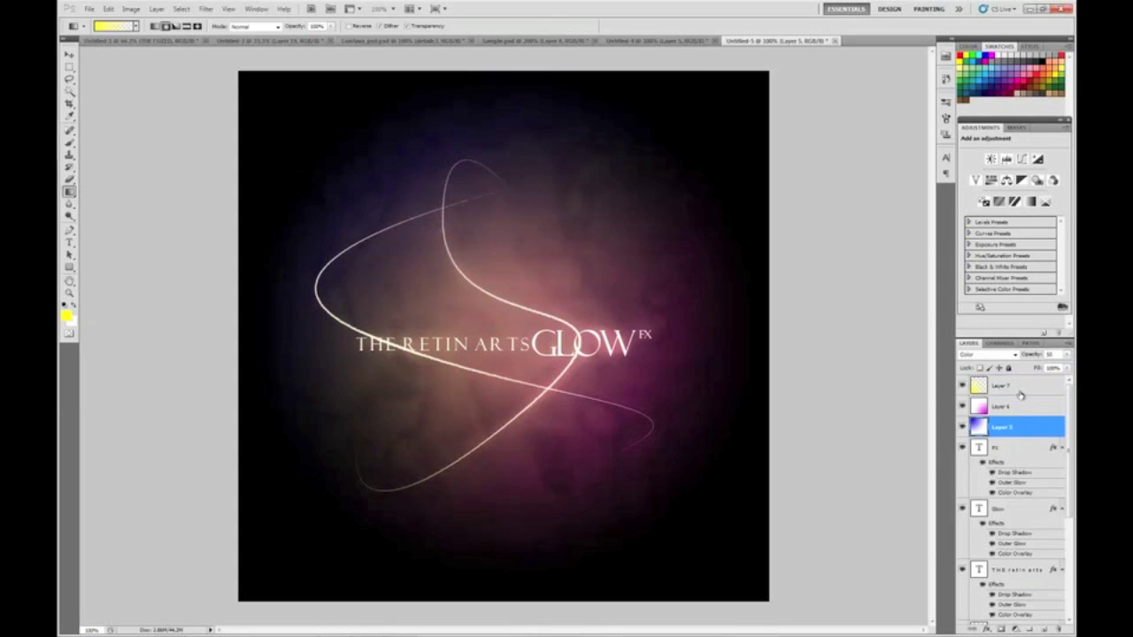
left_click(1020, 391, "shift")
left_click_drag(1028, 391, 1010, 586)
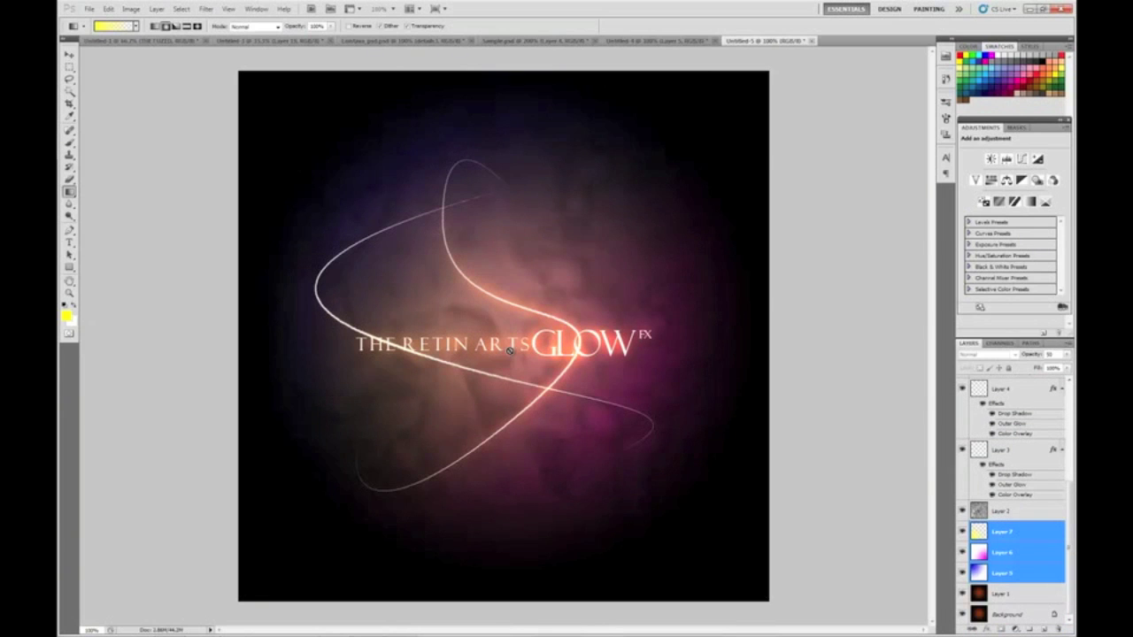
key("v")
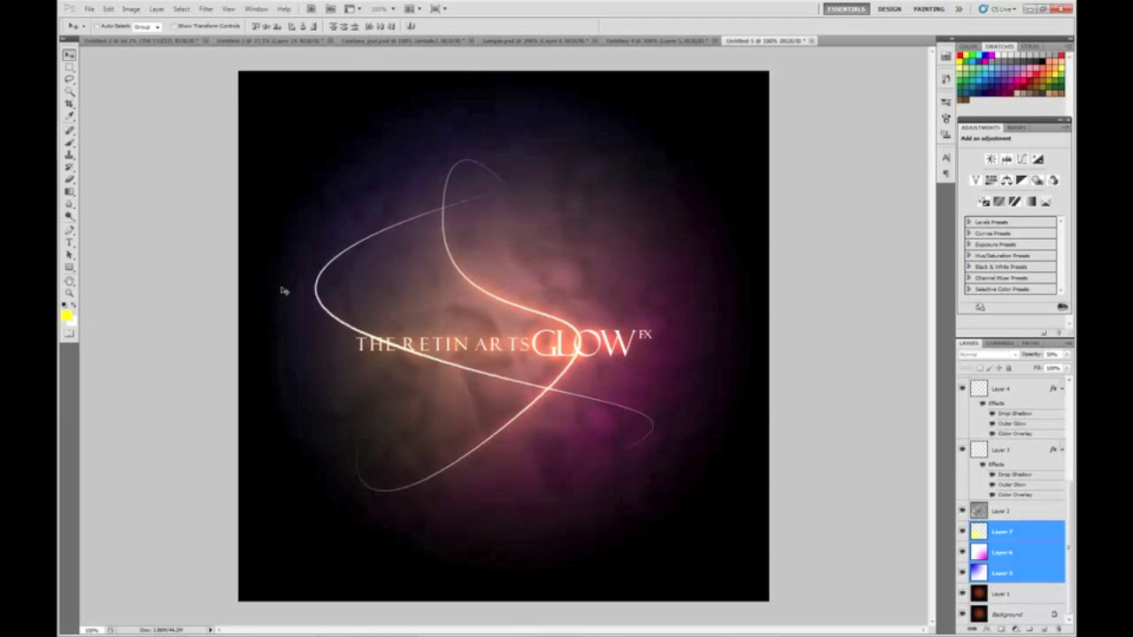
left_click(625, 43)
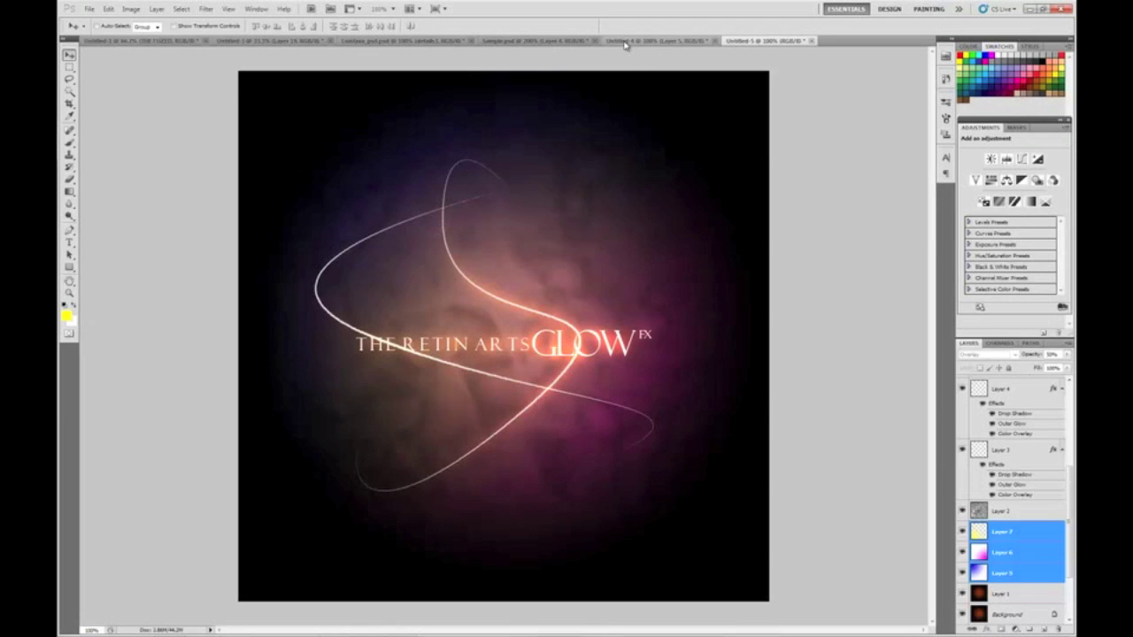